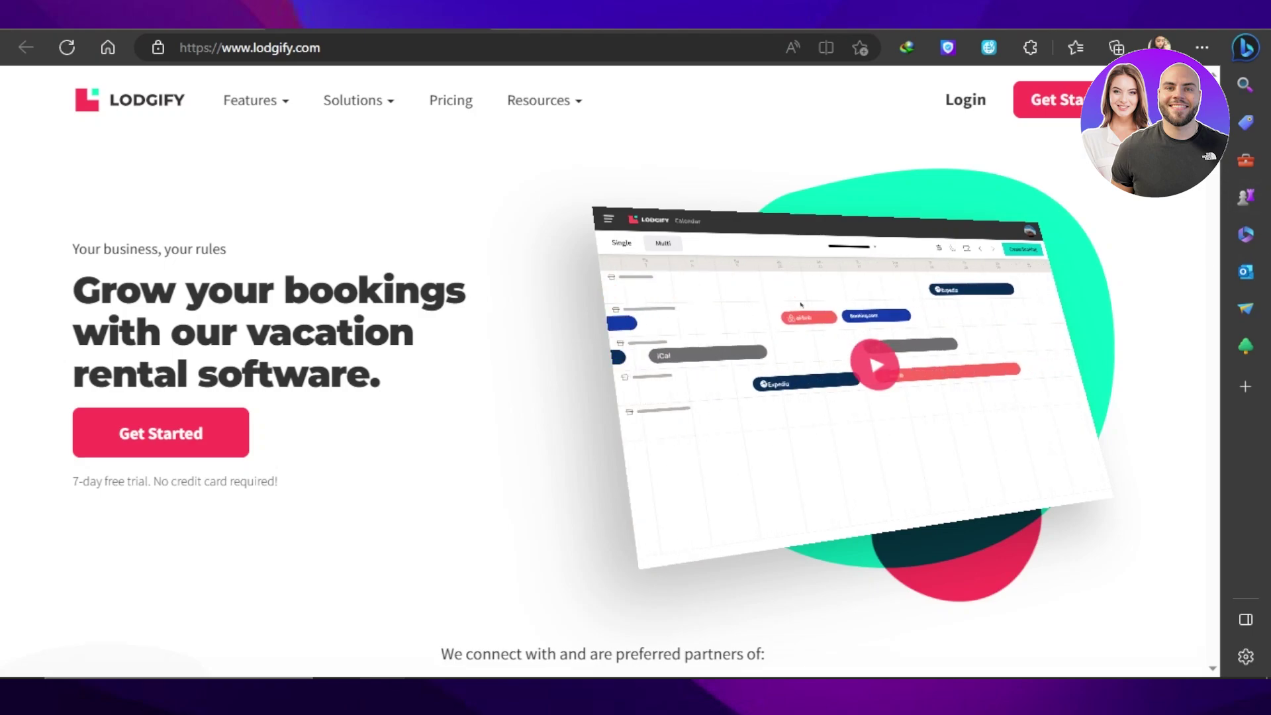
Scroll through the Dashboard's getting-started checklist: rental, website, payments and channels setup steps
{"action": "scroll", "coordinate": [1212, 170], "scroll_direction": "down", "scroll_amount": 5}
{"action": "scroll", "coordinate": [1211, 170], "scroll_direction": "down", "scroll_amount": 3}
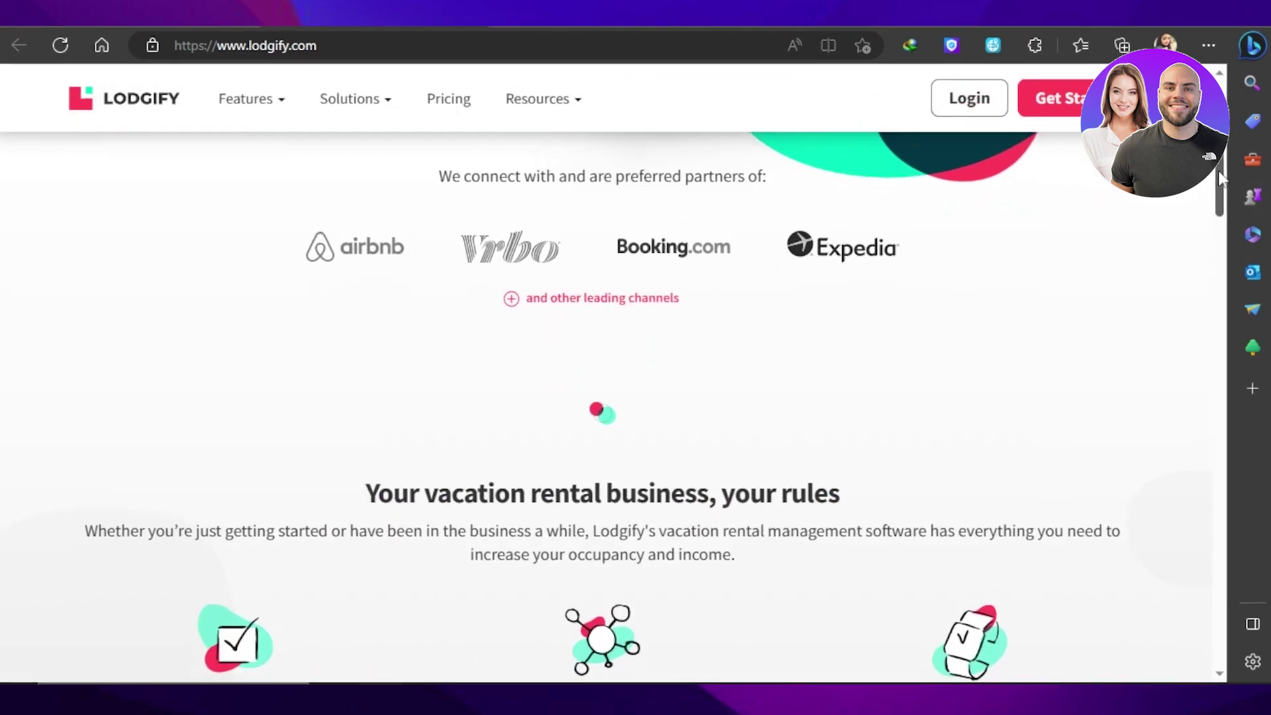
{"action": "scroll", "coordinate": [405, 350], "scroll_direction": "up", "scroll_amount": 10}
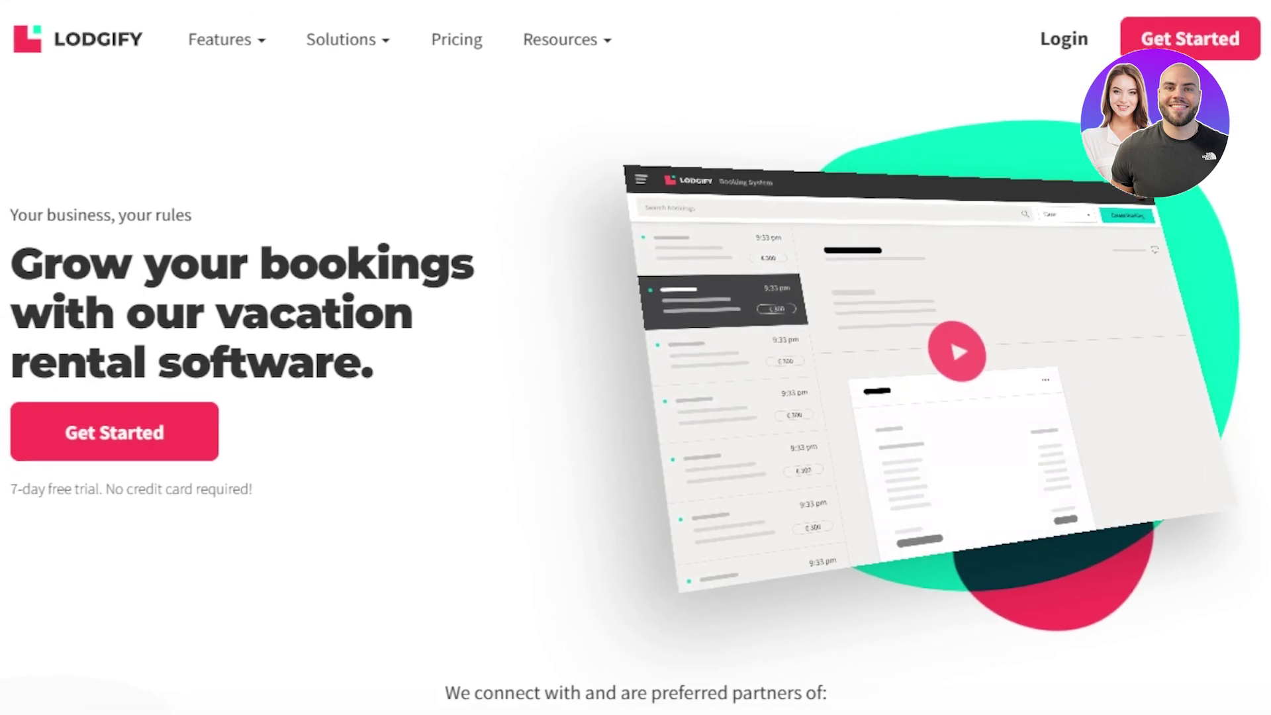
{"action": "scroll", "coordinate": [1059, 299], "scroll_direction": "down", "scroll_amount": 13}
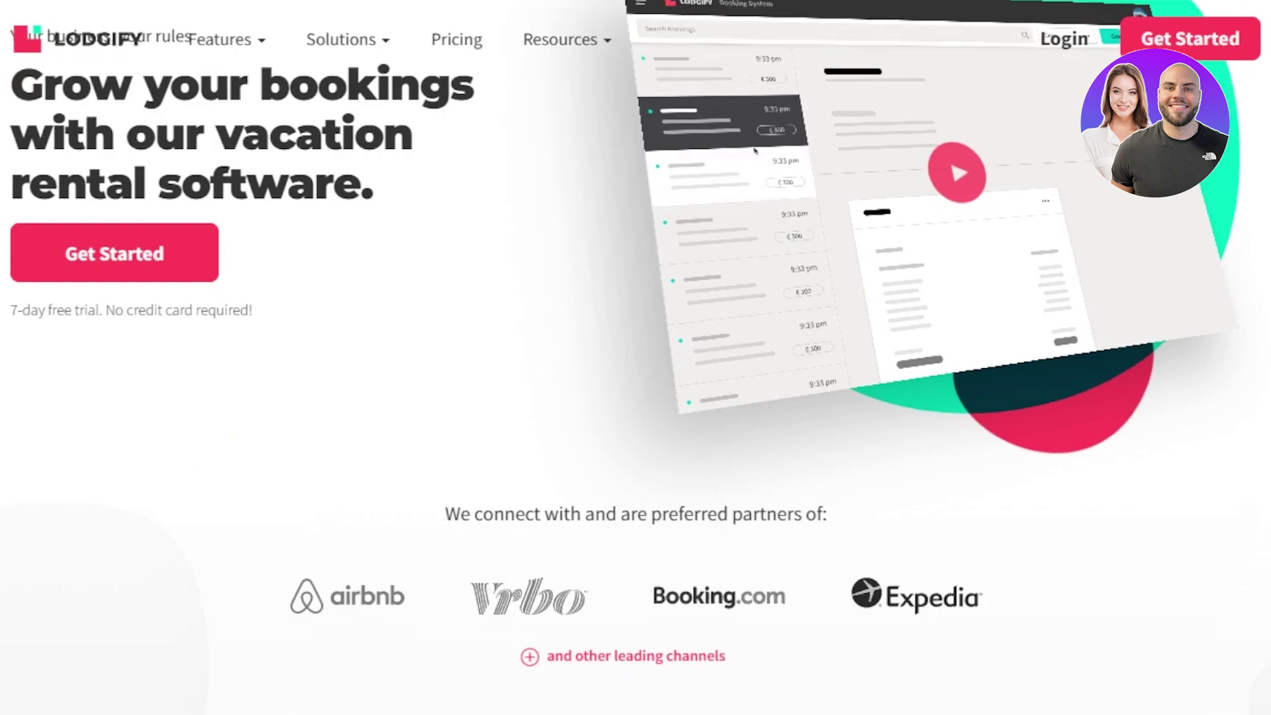
{"action": "scroll", "coordinate": [636, 397], "scroll_direction": "down", "scroll_amount": 2}
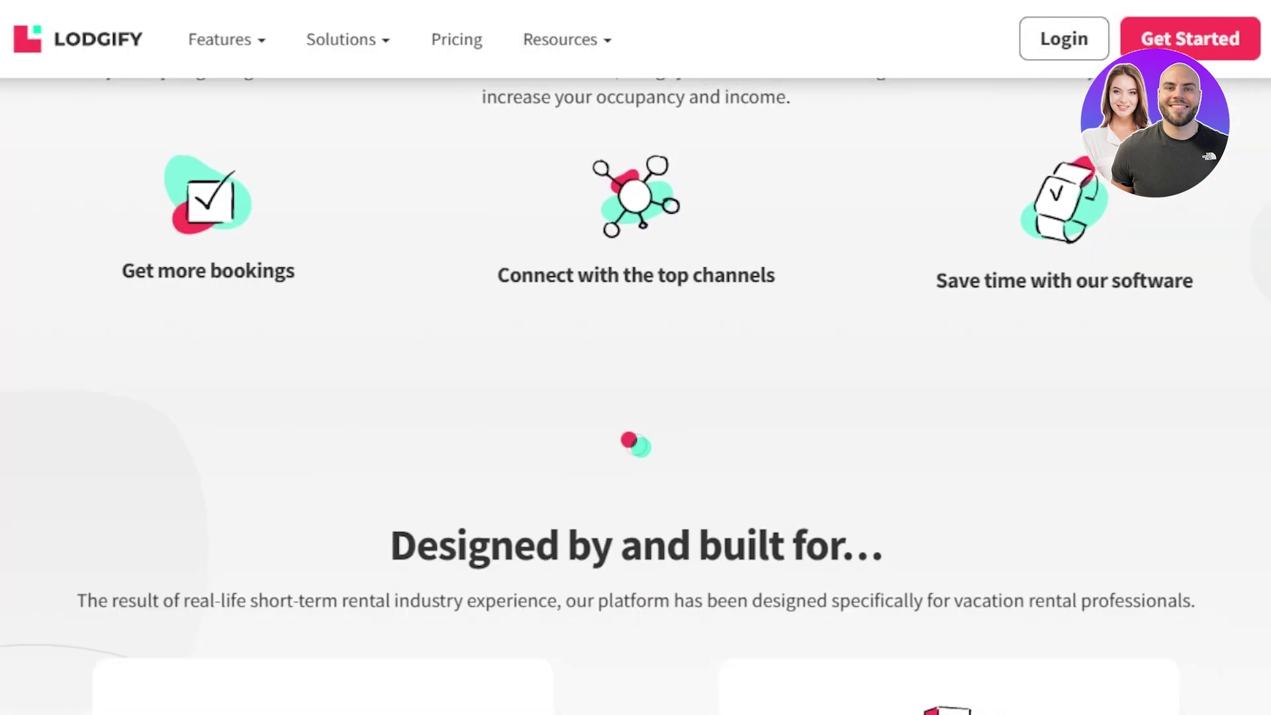
{"action": "scroll", "coordinate": [636, 397], "scroll_direction": "down", "scroll_amount": 8}
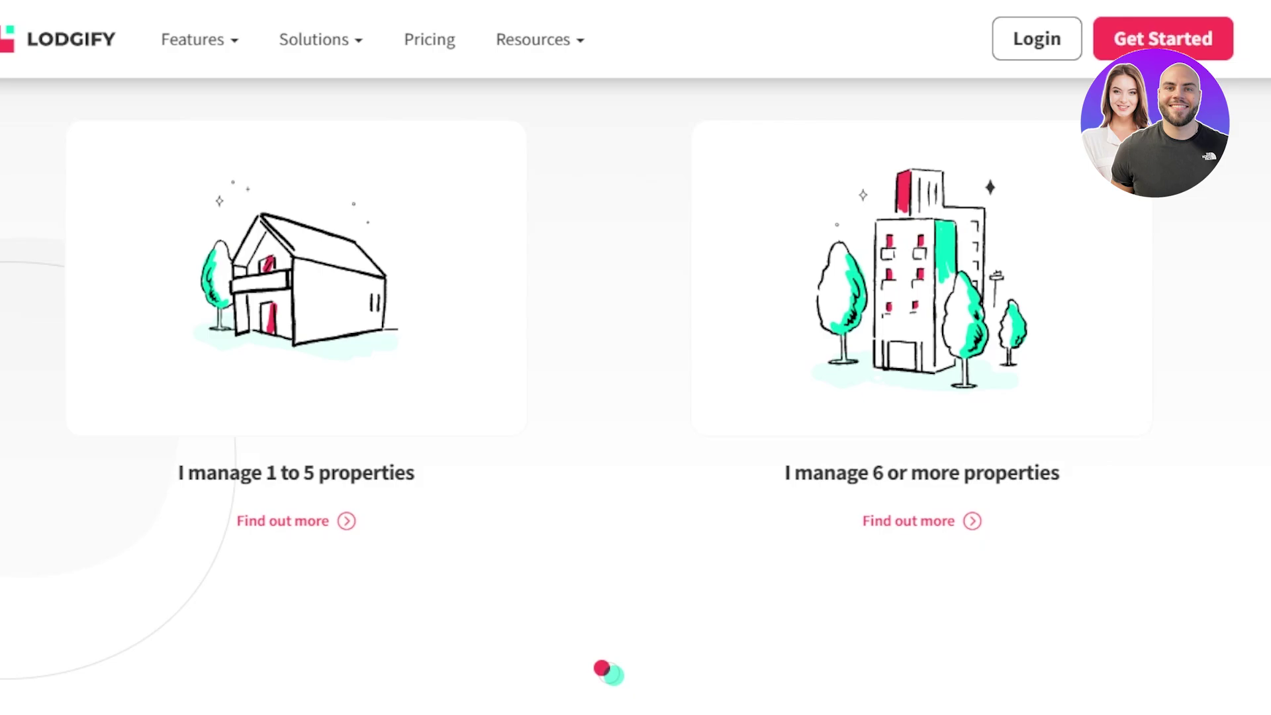
{"action": "scroll", "coordinate": [636, 397], "scroll_direction": "down", "scroll_amount": 12}
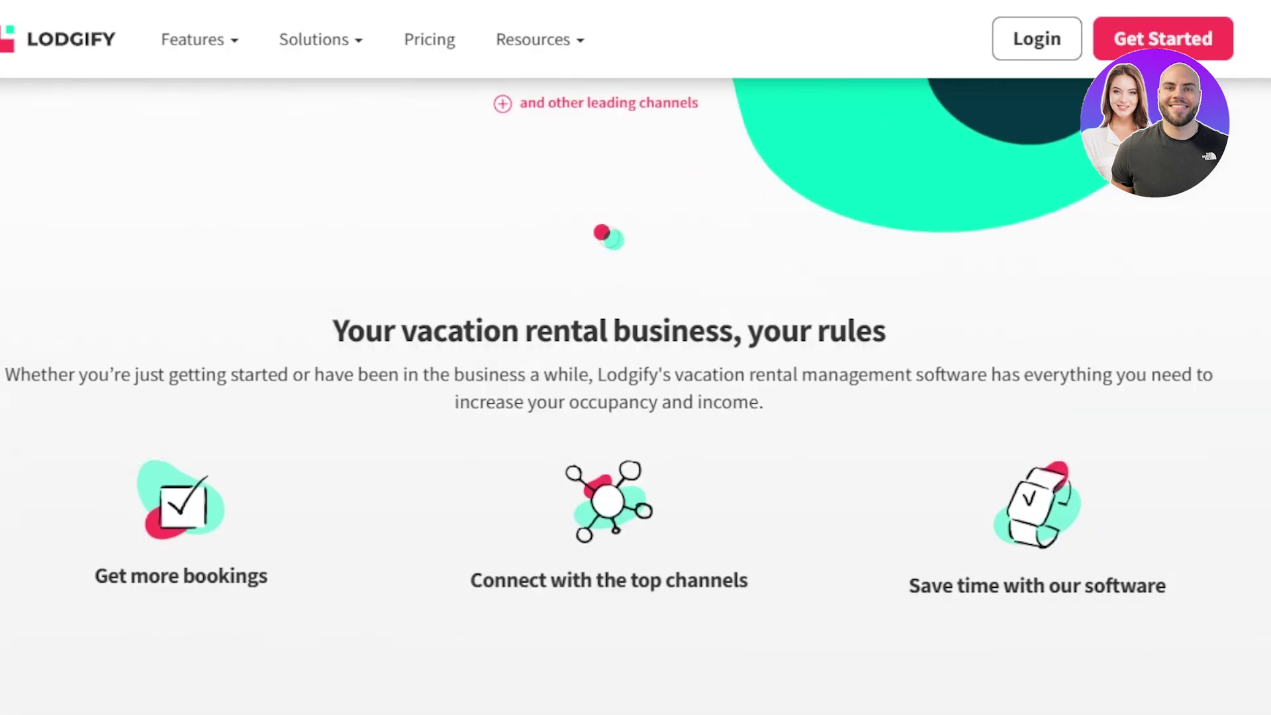
{"action": "scroll", "coordinate": [636, 398], "scroll_direction": "up", "scroll_amount": 8}
{"action": "scroll", "coordinate": [531, 263], "scroll_direction": "up", "scroll_amount": 2}
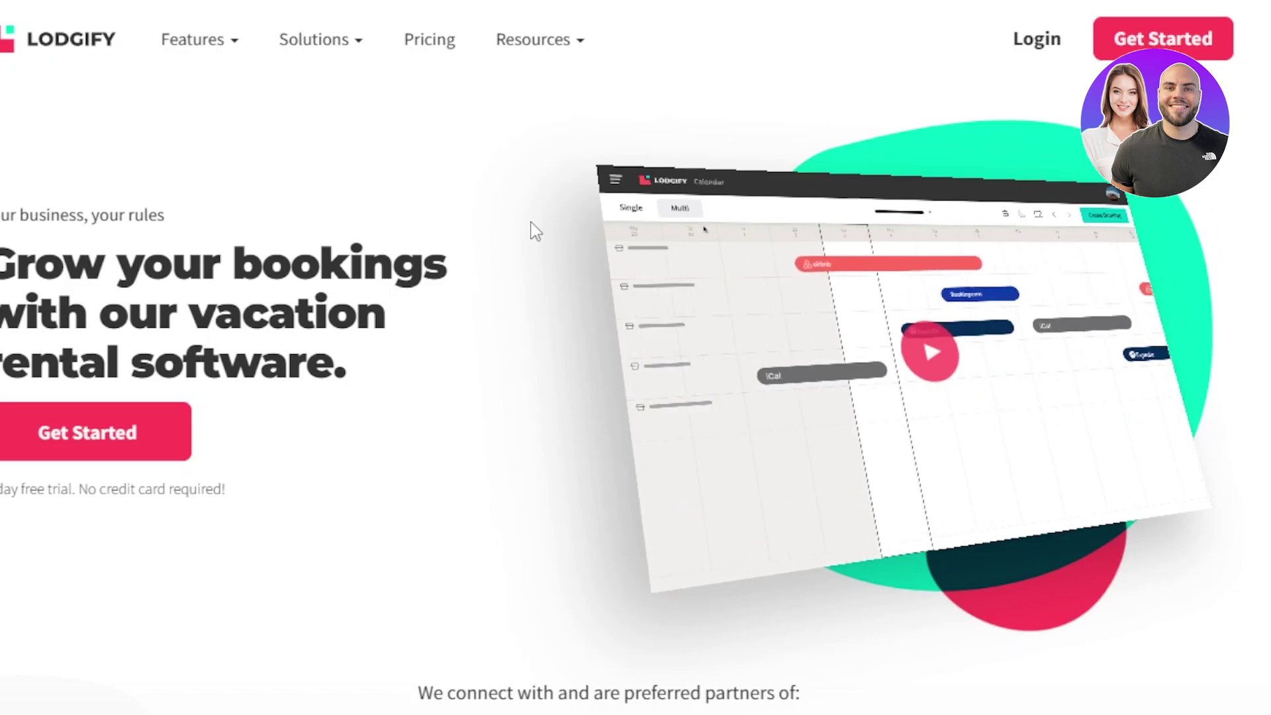
Bring up the main navigation side menu and look through its entries
{"action": "mouse_move", "coordinate": [550, 50]}
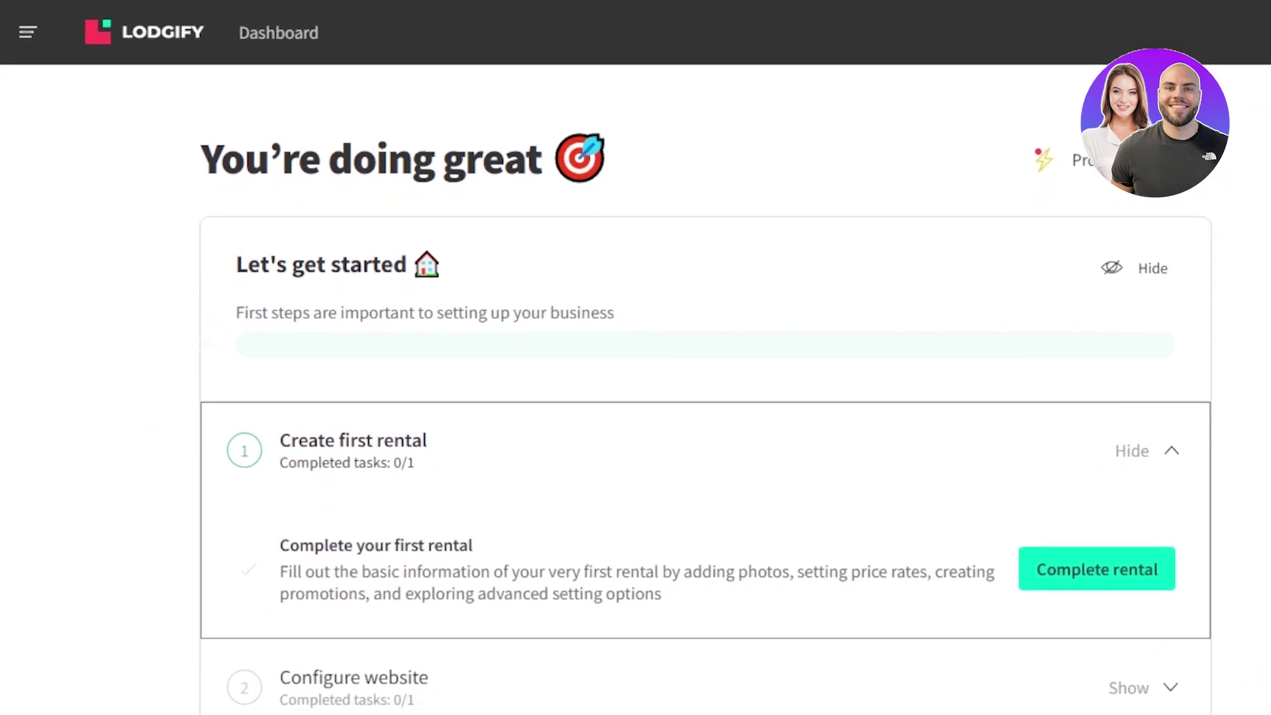
{"action": "scroll", "coordinate": [706, 391], "scroll_direction": "down", "scroll_amount": 7}
{"action": "scroll", "coordinate": [706, 391], "scroll_direction": "up", "scroll_amount": 7}
{"action": "left_click", "coordinate": [50, 32]}
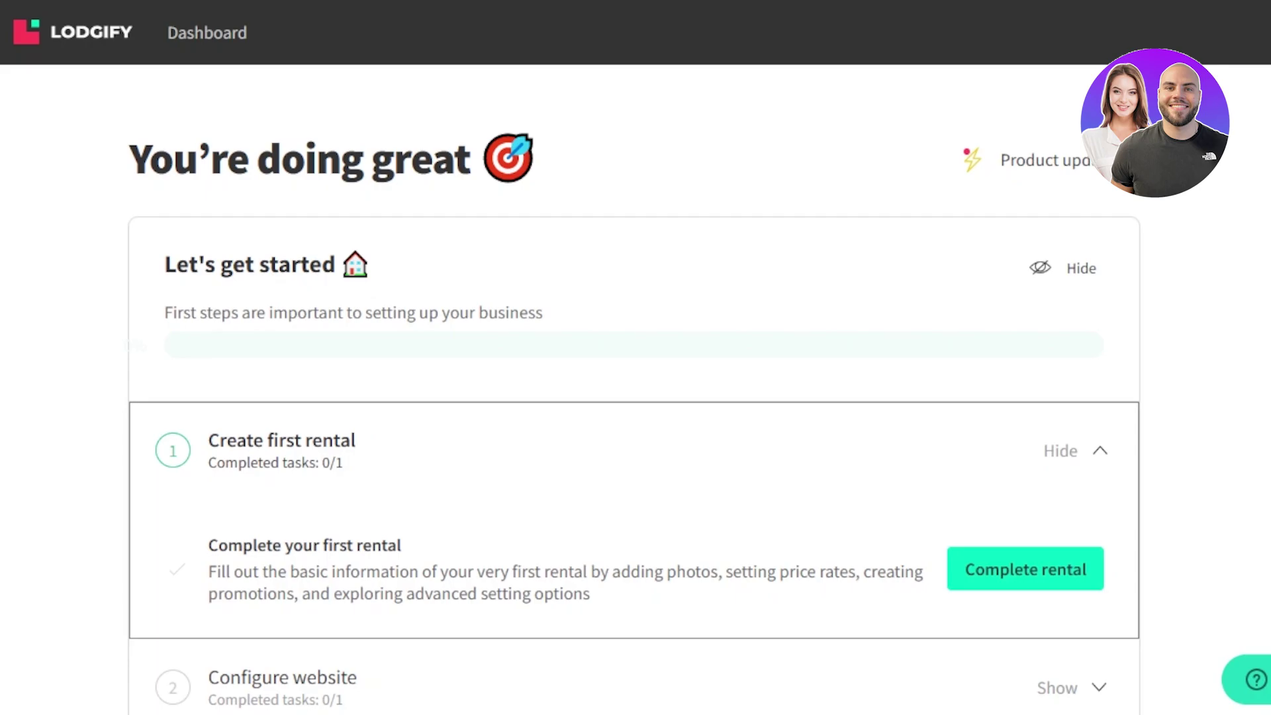
{"action": "scroll", "coordinate": [635, 410], "scroll_direction": "down", "scroll_amount": 5}
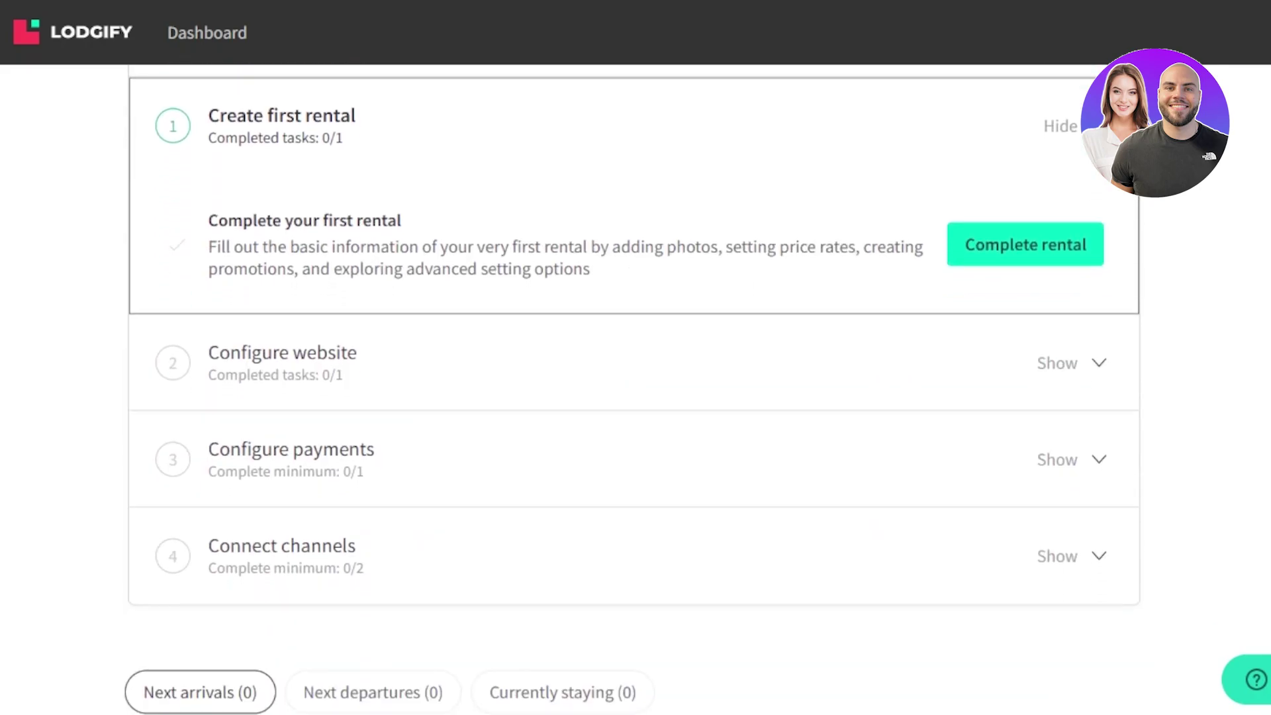
{"action": "scroll", "coordinate": [634, 410], "scroll_direction": "up", "scroll_amount": 5}
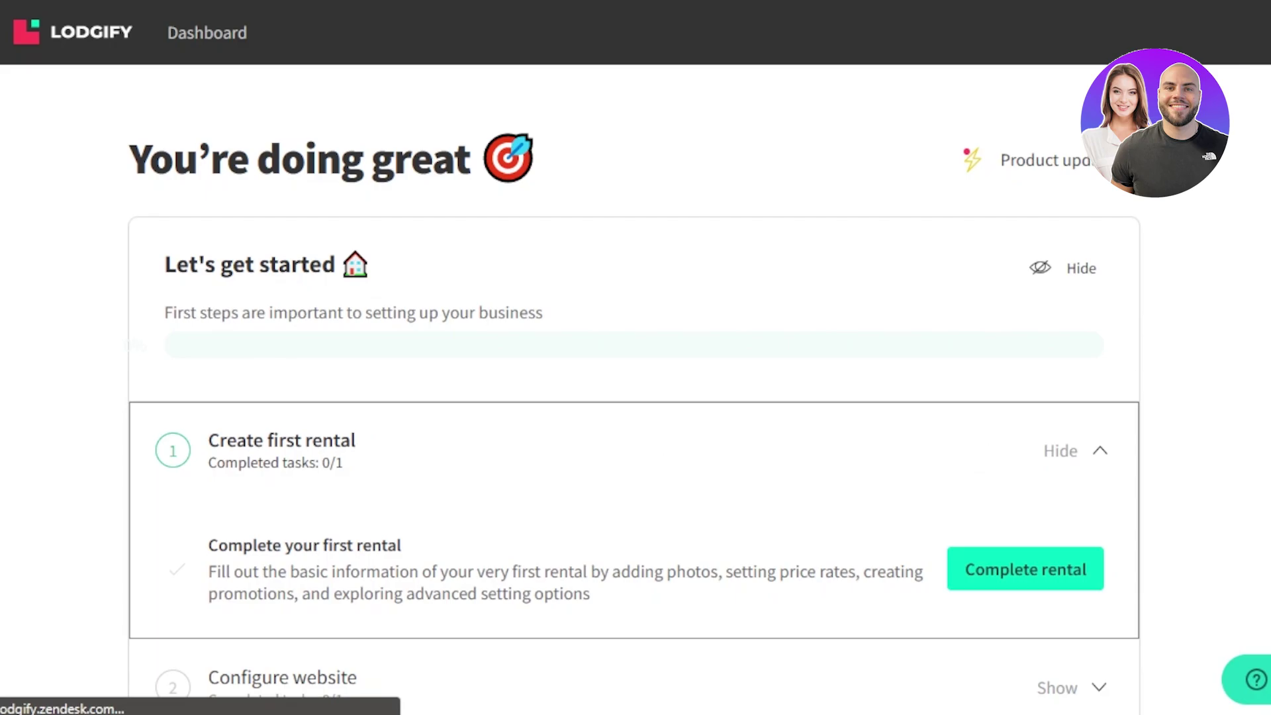
{"action": "scroll", "coordinate": [634, 381], "scroll_direction": "down", "scroll_amount": 5}
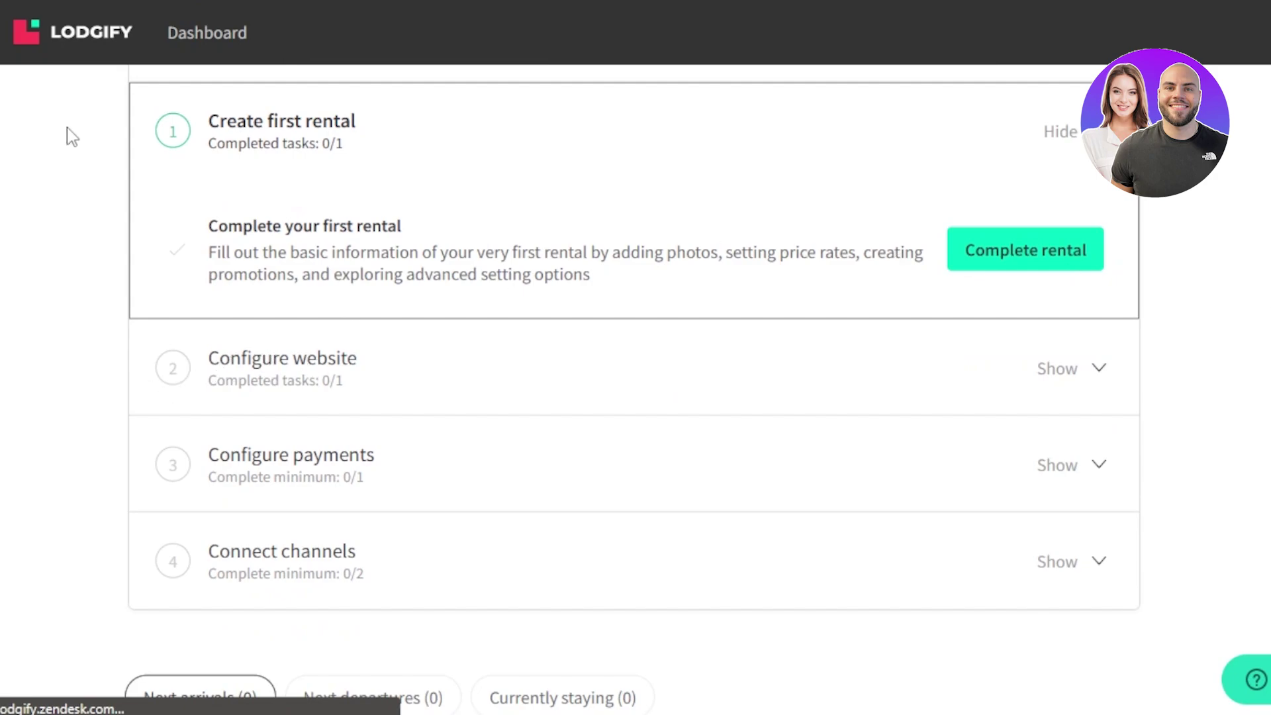
In the Website Builder, preview the Tideway and Capucine templates, then start with Livingstone
{"action": "left_click", "coordinate": [10, 40]}
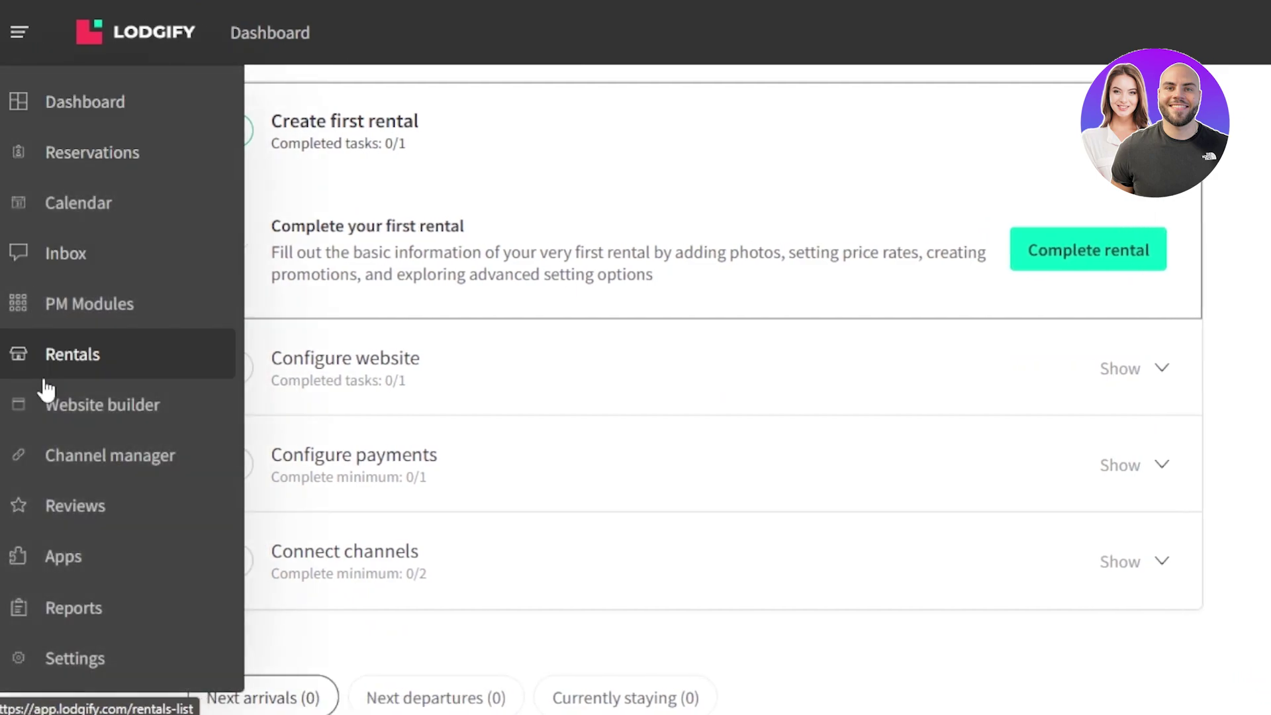
{"action": "left_click", "coordinate": [53, 406]}
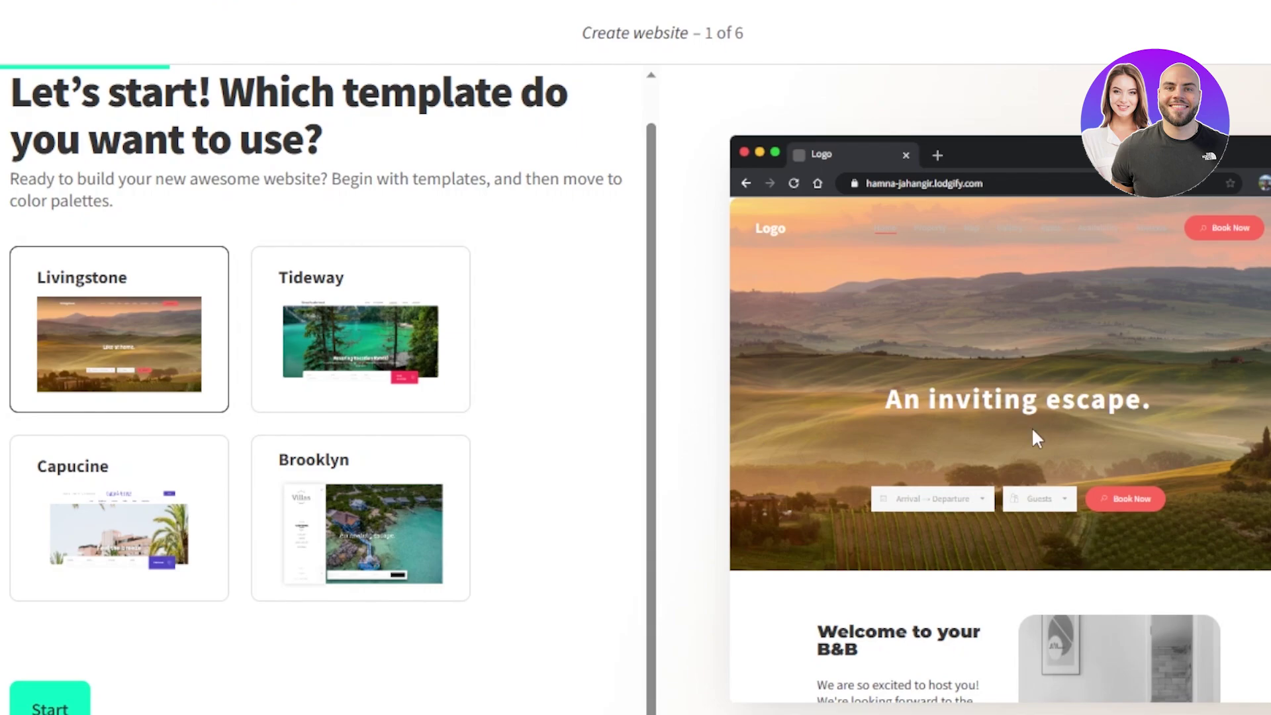
{"action": "left_click", "coordinate": [296, 371]}
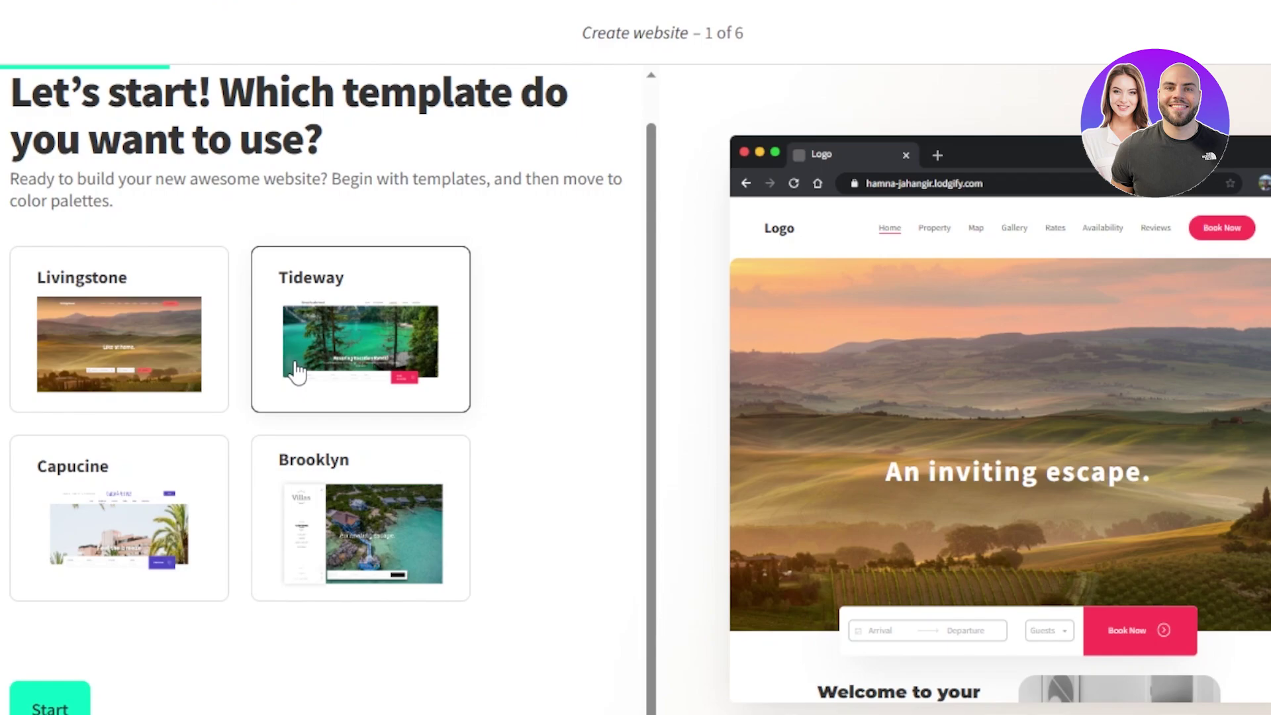
{"action": "left_click", "coordinate": [127, 511]}
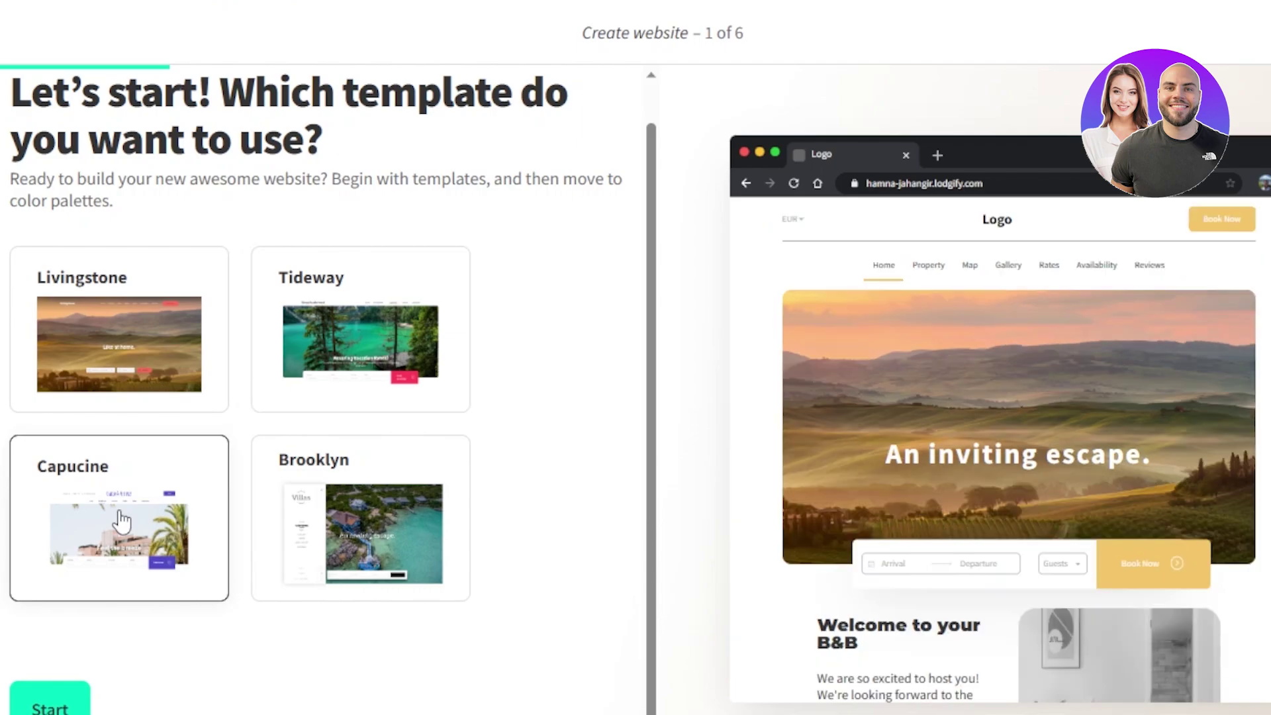
{"action": "left_click", "coordinate": [92, 390]}
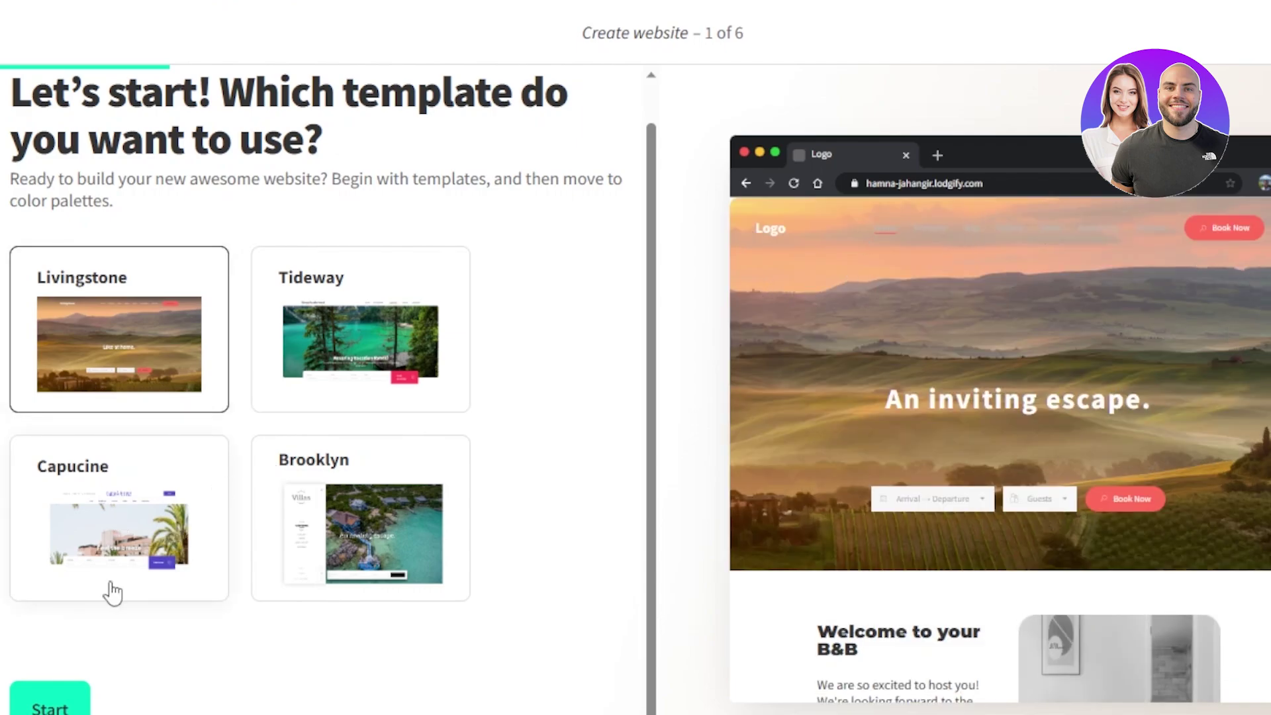
{"action": "left_click", "coordinate": [58, 707]}
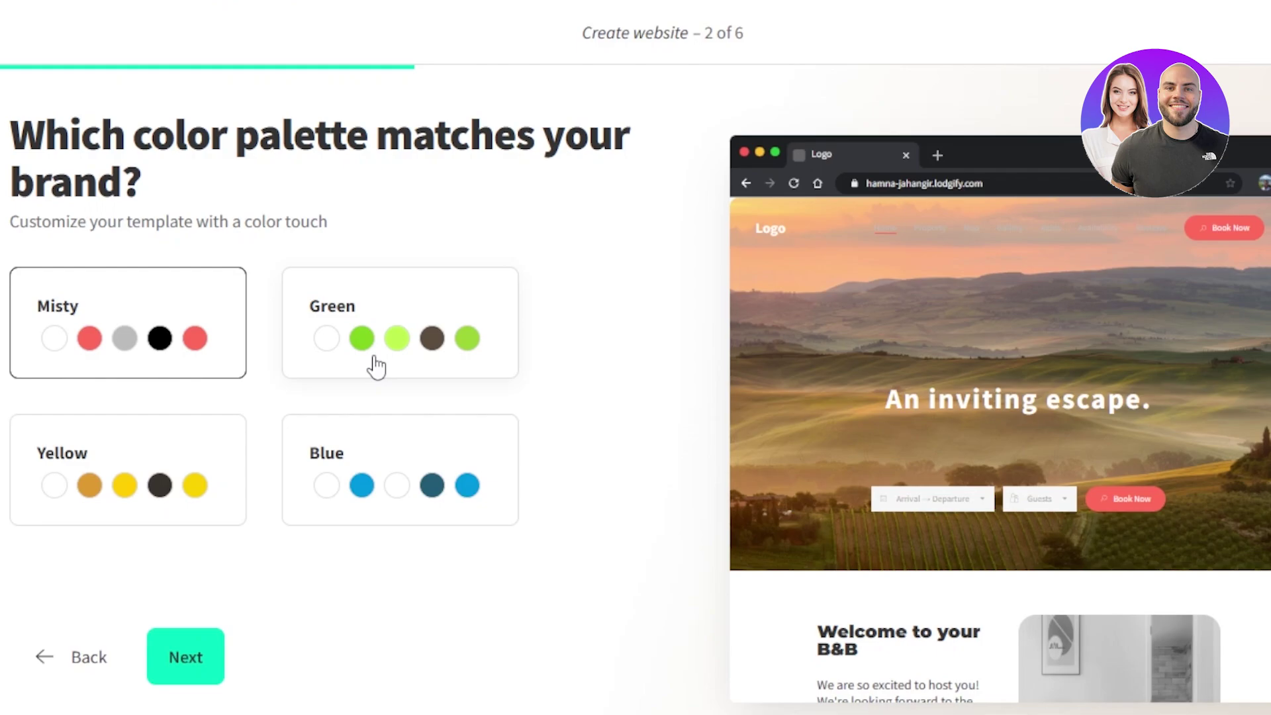
Try the Green and Yellow palettes, then choose Blue and continue
{"action": "left_click", "coordinate": [393, 346]}
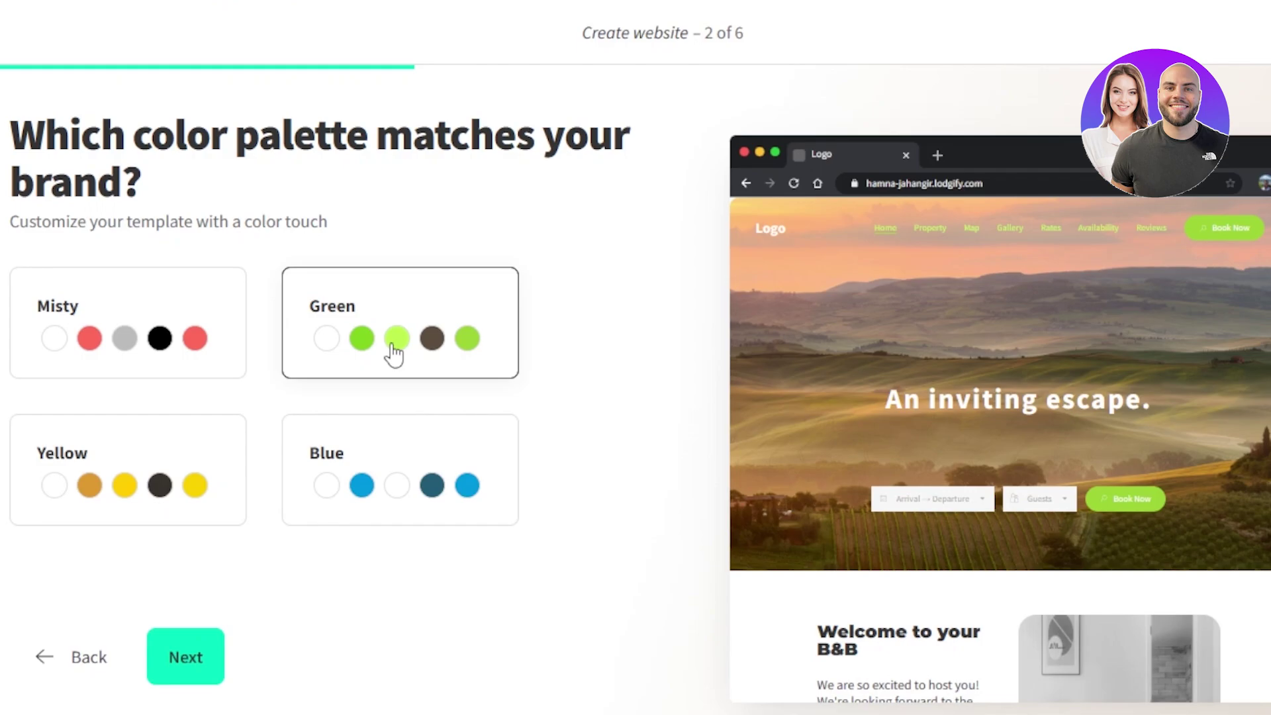
{"action": "left_click", "coordinate": [125, 520]}
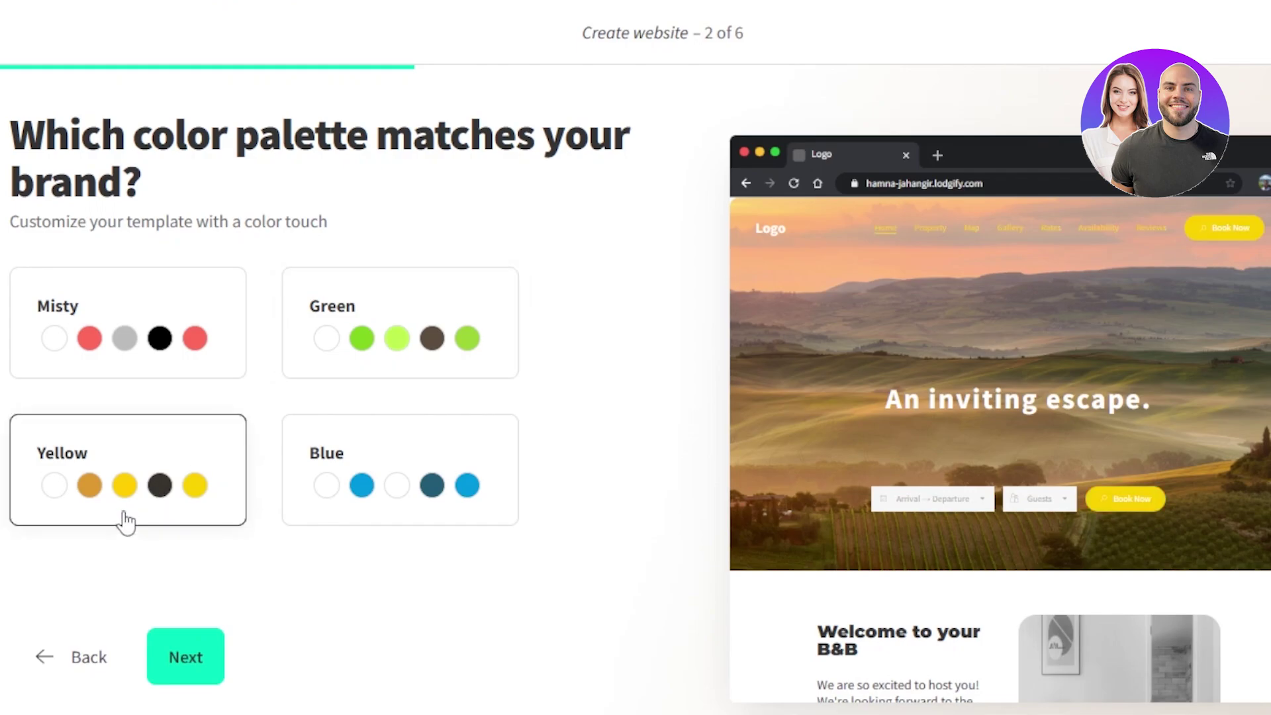
{"action": "left_click", "coordinate": [364, 528]}
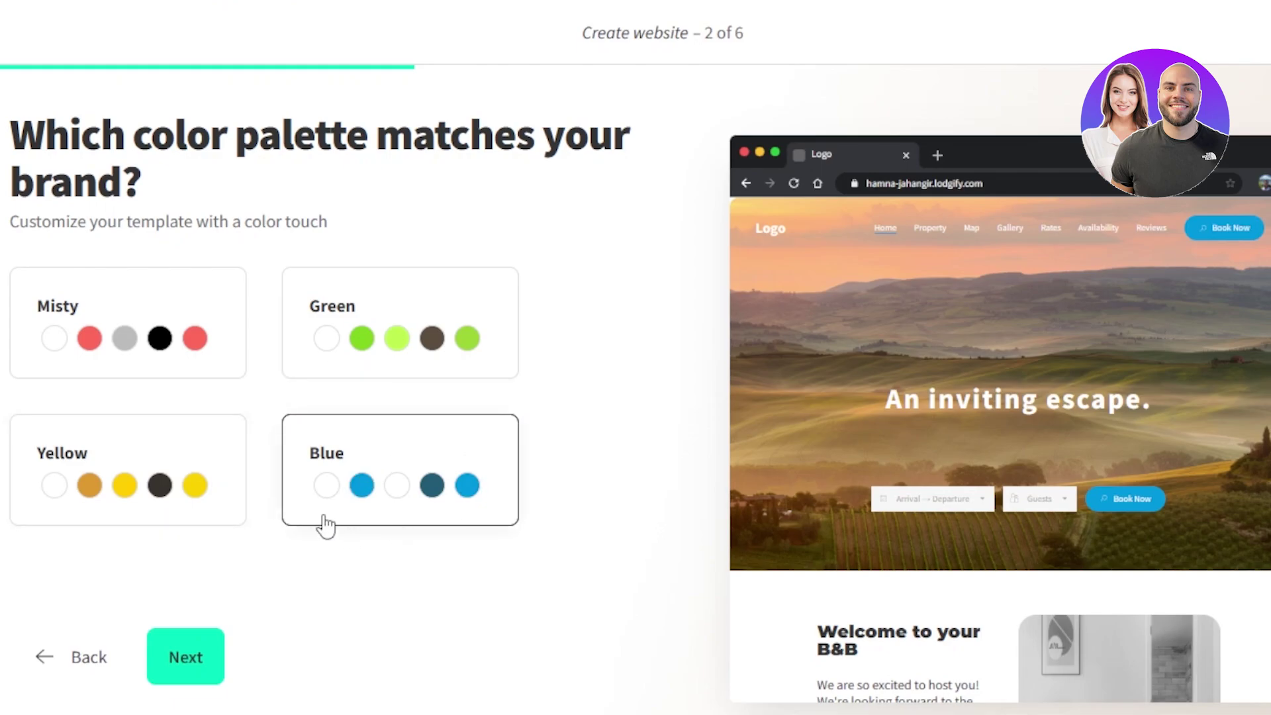
{"action": "left_click", "coordinate": [182, 658]}
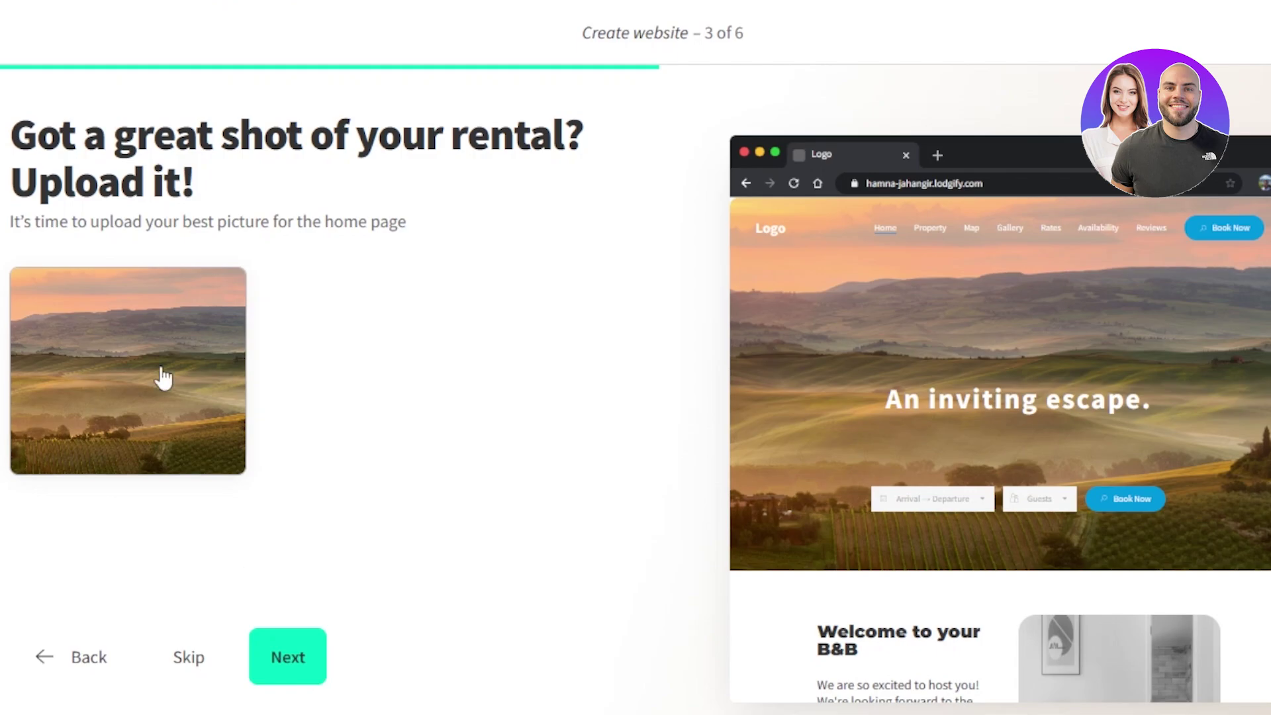
Skip the home-page photo upload and confirm discarding it
{"action": "left_click", "coordinate": [203, 659]}
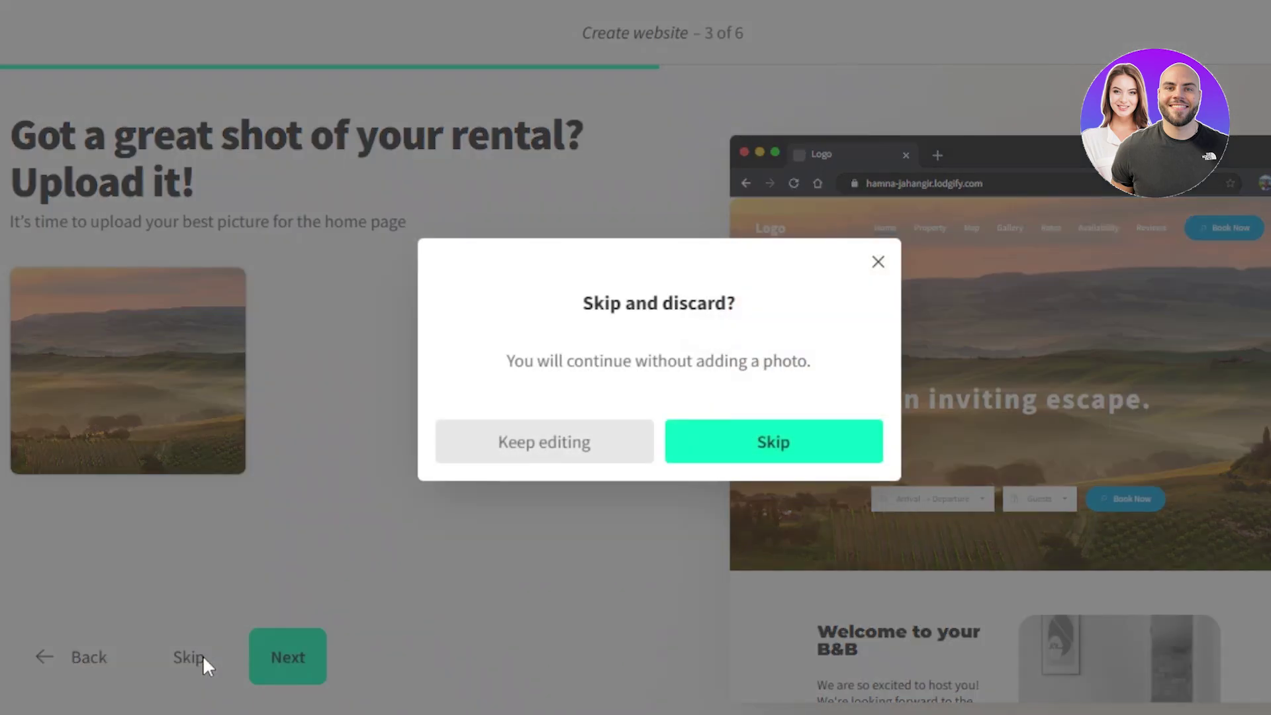
{"action": "left_click", "coordinate": [736, 444]}
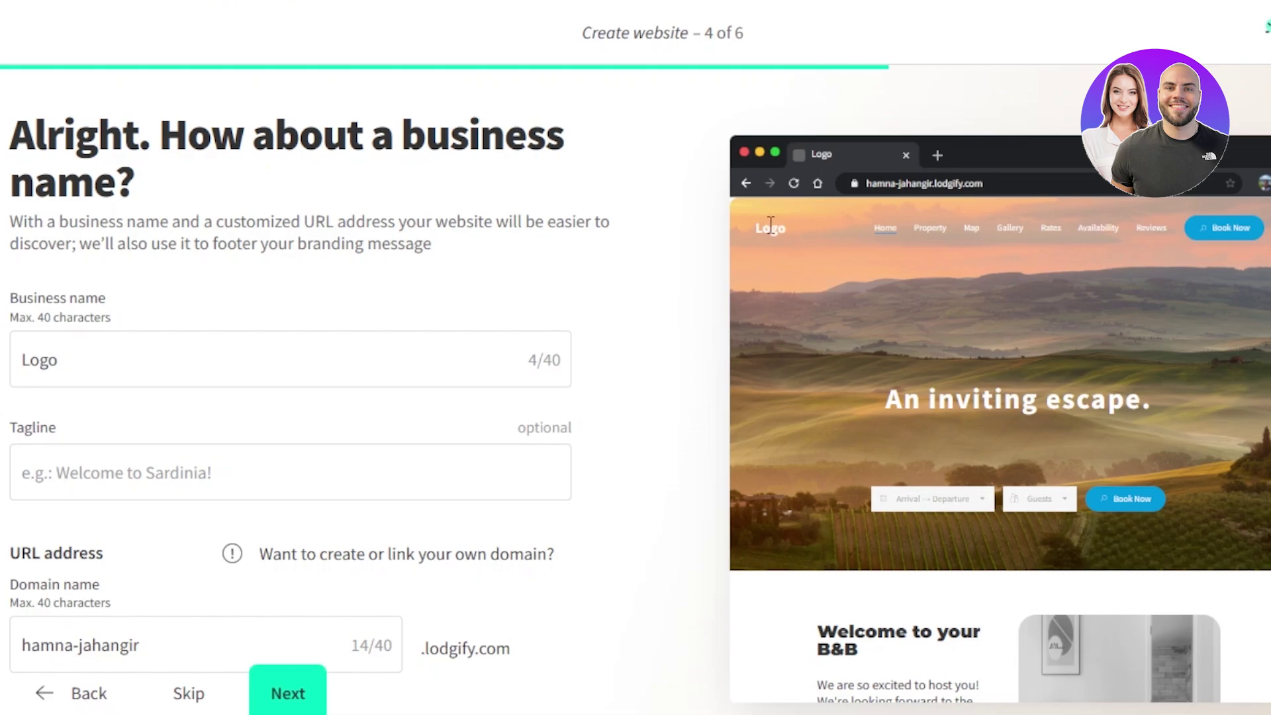
Replace the default 'Logo' business name with BEAN`S FARM and enter the tagline WELCOME
{"action": "left_click", "coordinate": [41, 372]}
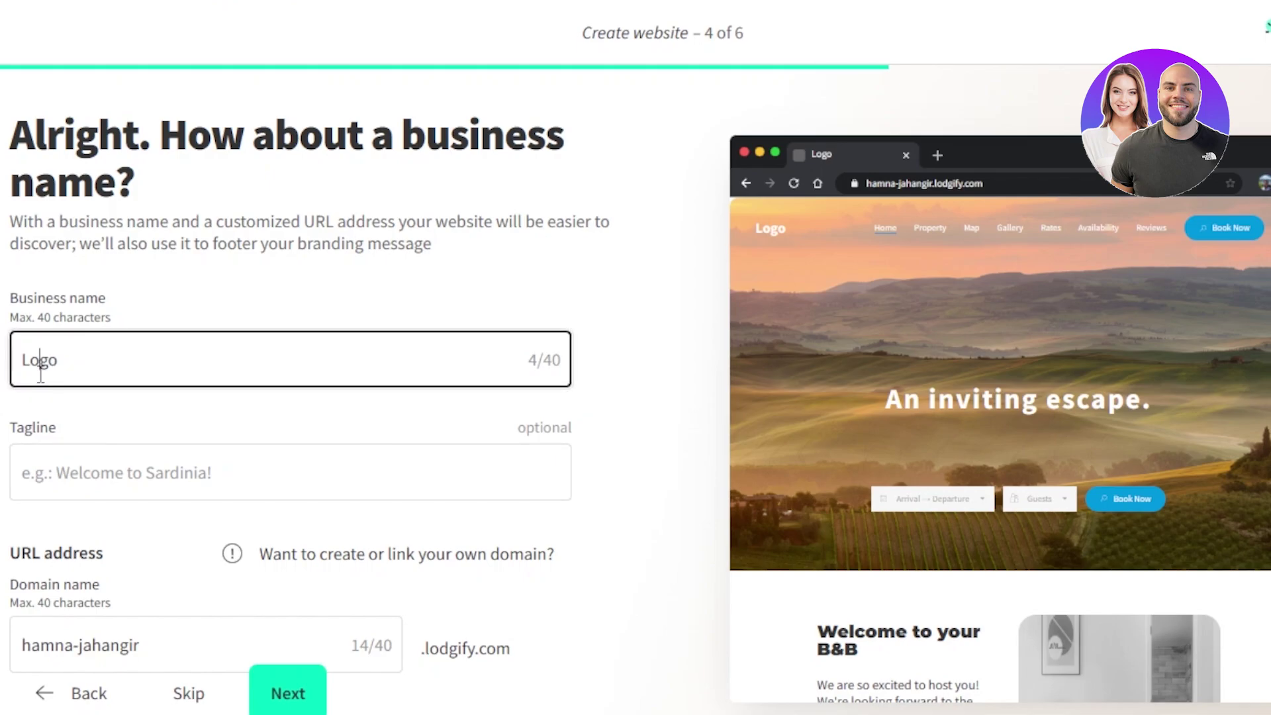
{"action": "left_click", "coordinate": [144, 351]}
{"action": "key", "text": "BackSpace"}
{"action": "key", "text": "BackSpace"}
{"action": "key", "text": "BackSpace"}
{"action": "key", "text": "BackSpace"}
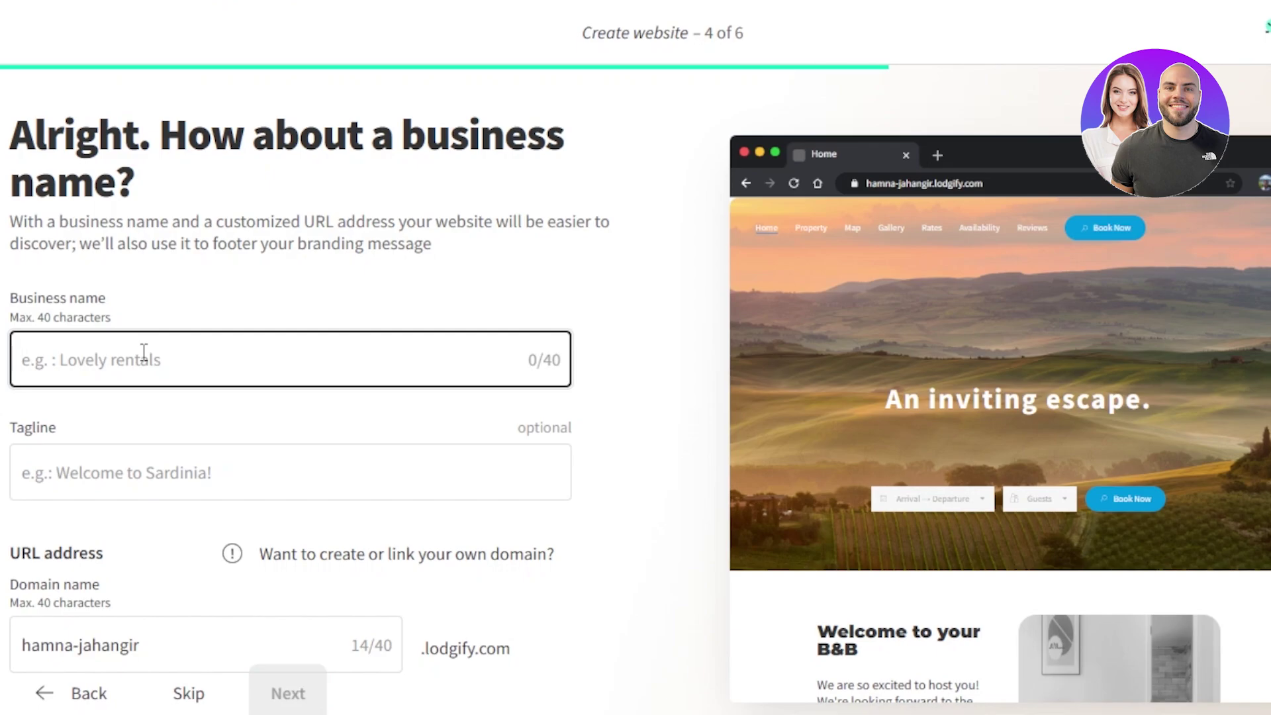
{"action": "type", "text": "BE"}
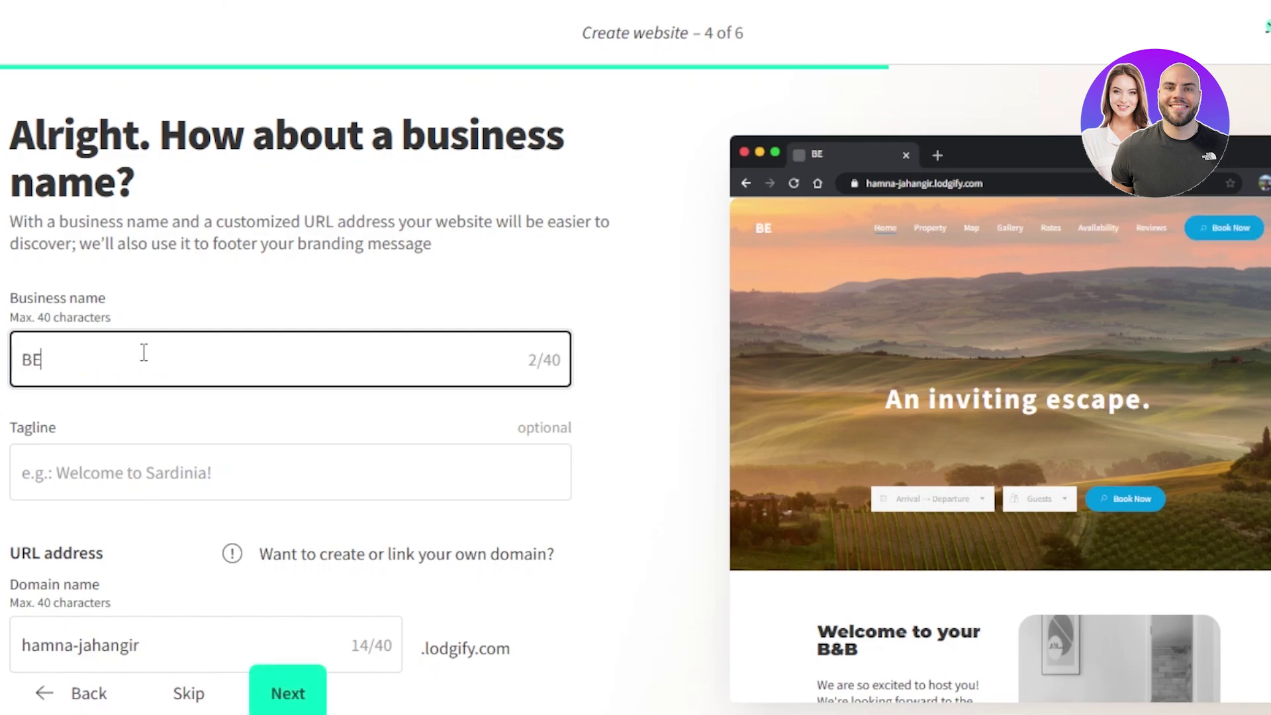
{"action": "type", "text": "AN`S FARM"}
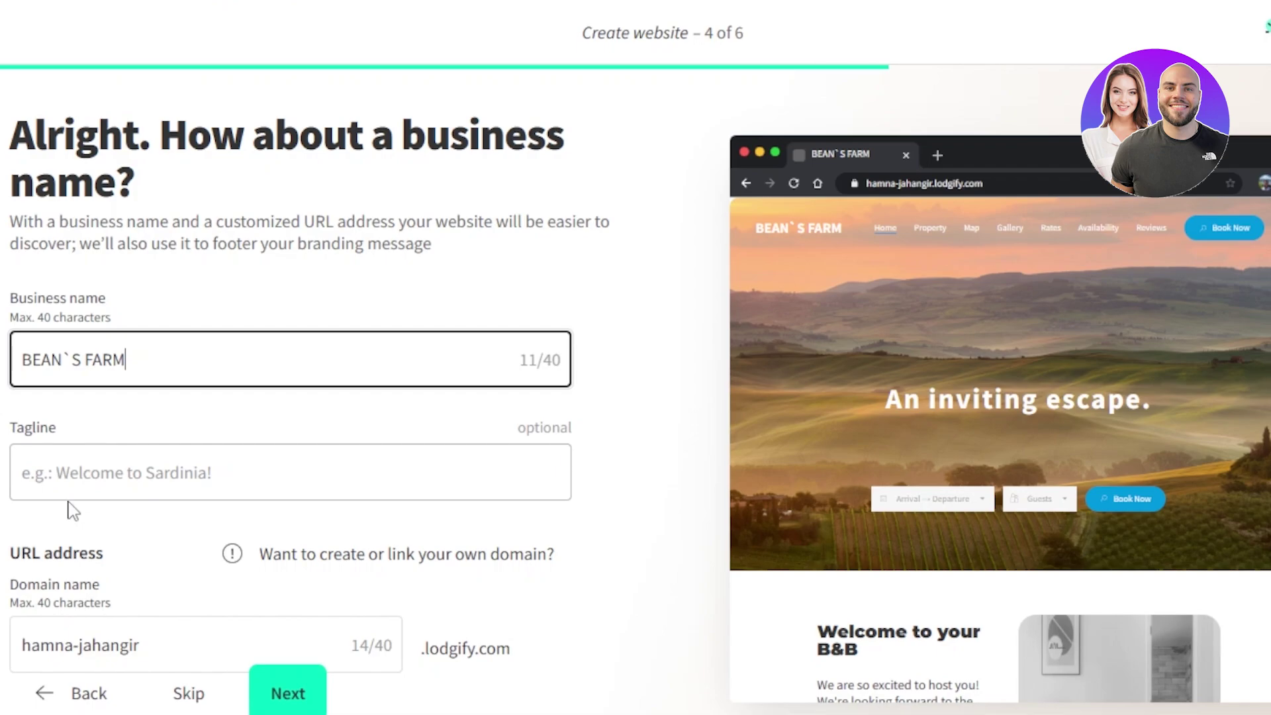
{"action": "left_click", "coordinate": [73, 478]}
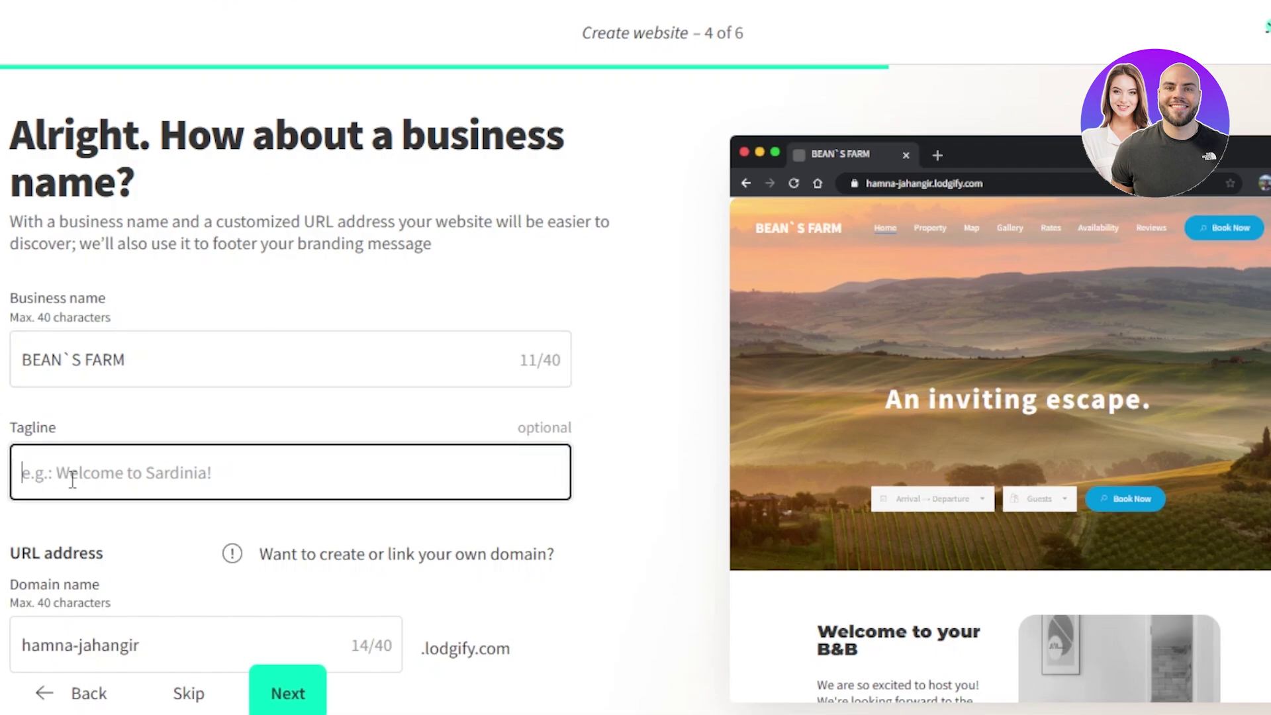
{"action": "type", "text": "WELCOM"}
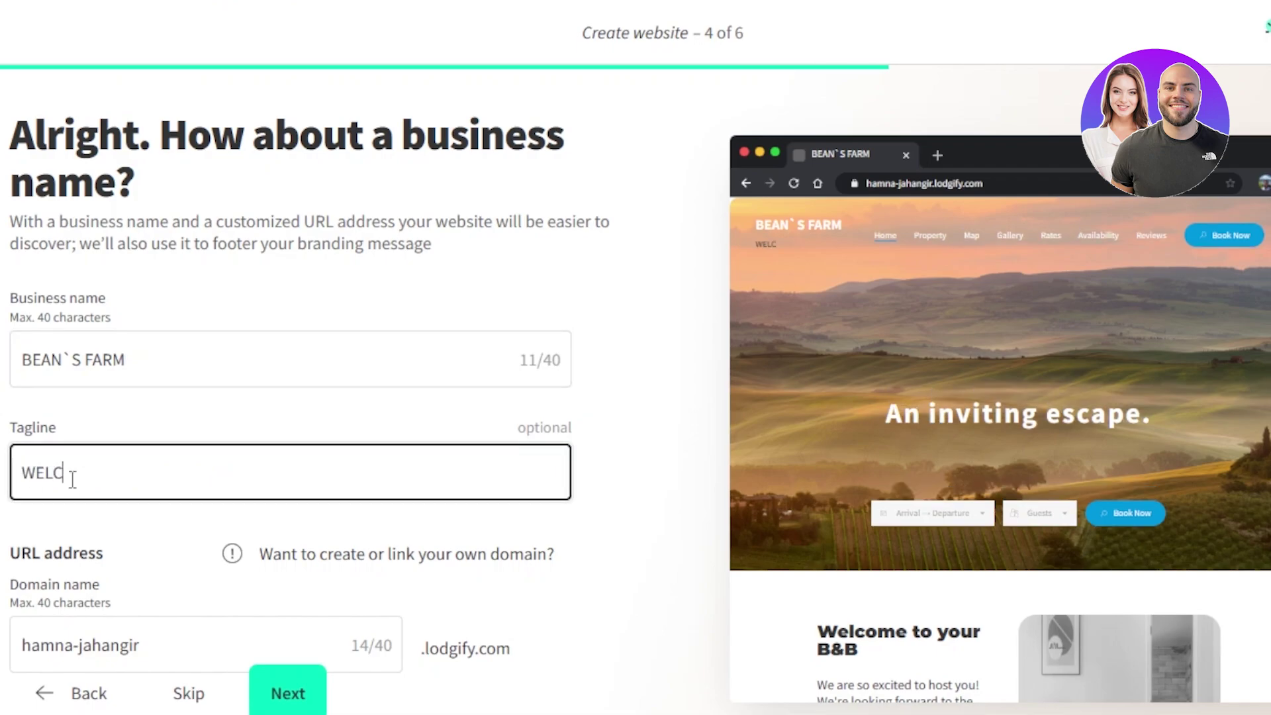
{"action": "type", "text": "E"}
Advance through the remaining wizard steps until the Website Builder opens
{"action": "left_click", "coordinate": [293, 706]}
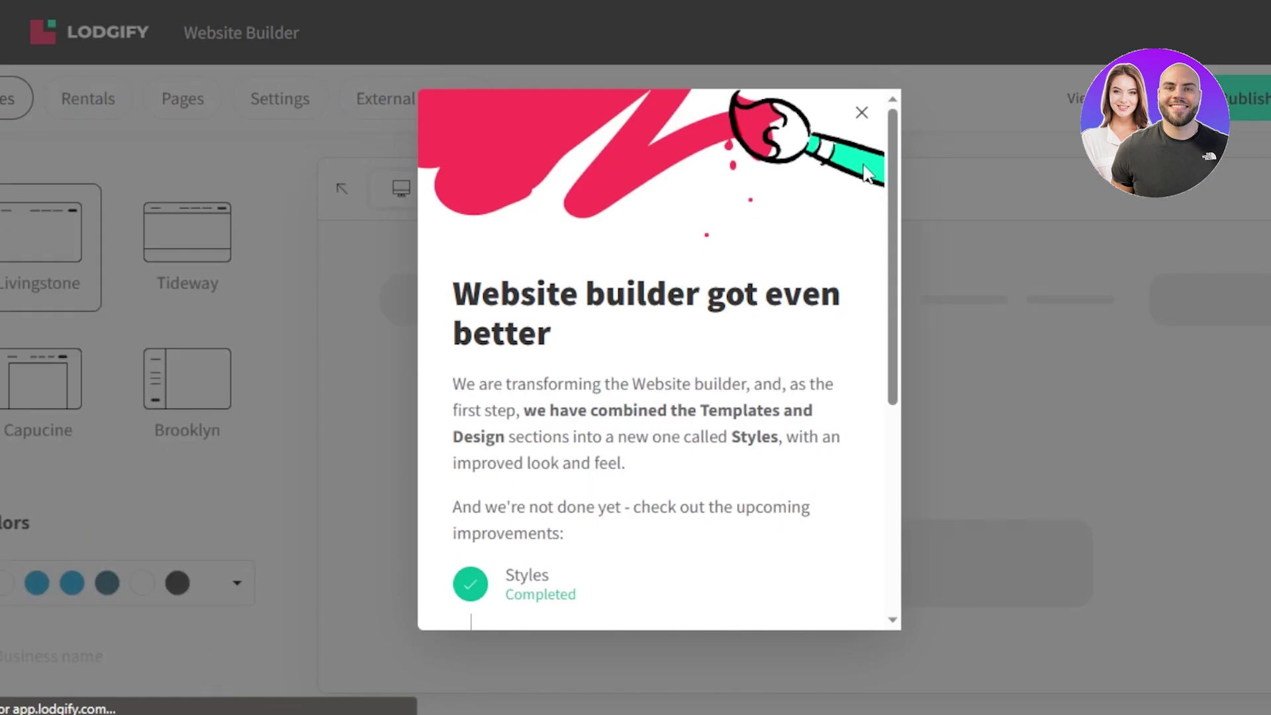
Dismiss the 'Website builder got even better' announcement, scroll the BEAN`S FARM preview, then view Rentals
{"action": "left_click", "coordinate": [862, 116]}
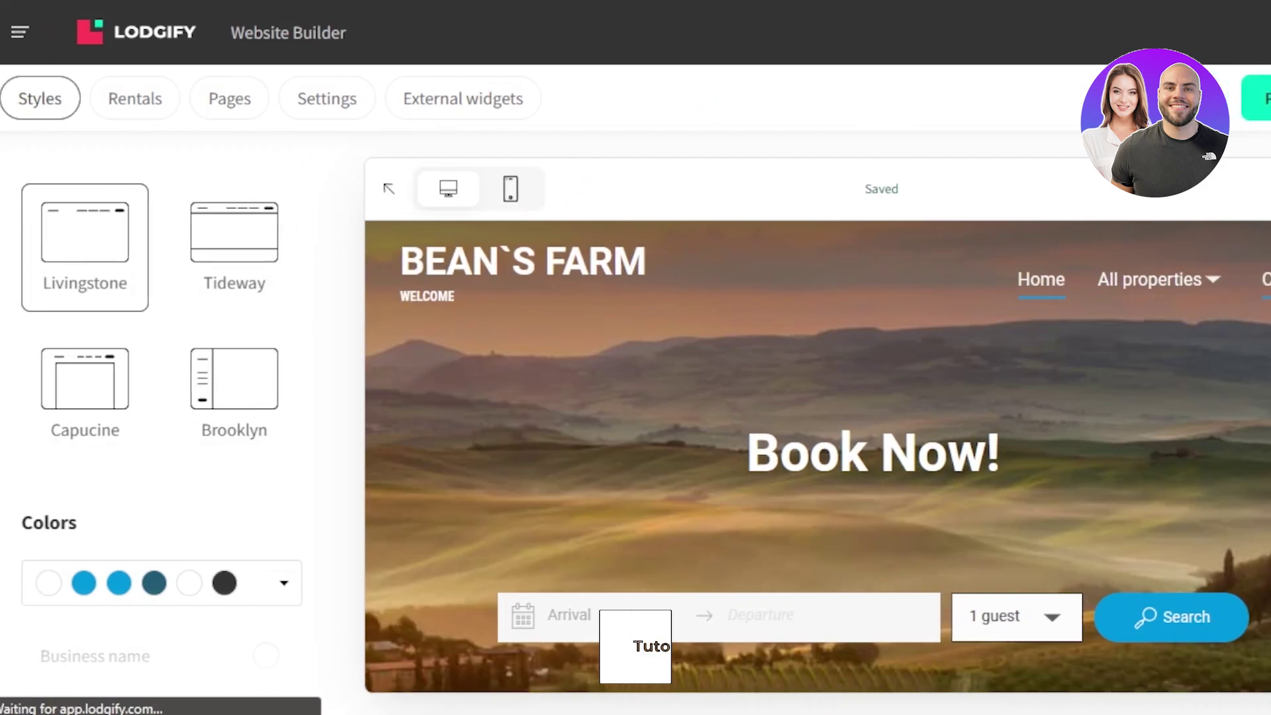
{"action": "scroll", "coordinate": [817, 457], "scroll_direction": "down", "scroll_amount": 6}
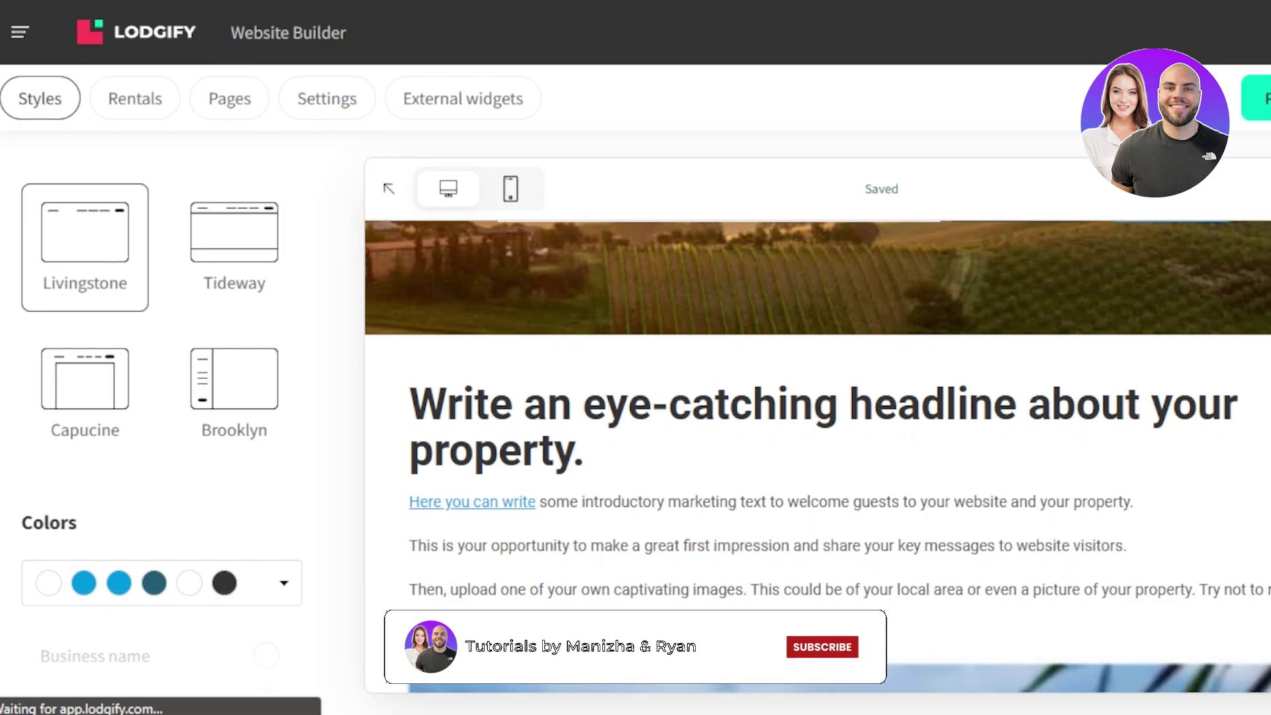
{"action": "scroll", "coordinate": [503, 474], "scroll_direction": "up", "scroll_amount": 6}
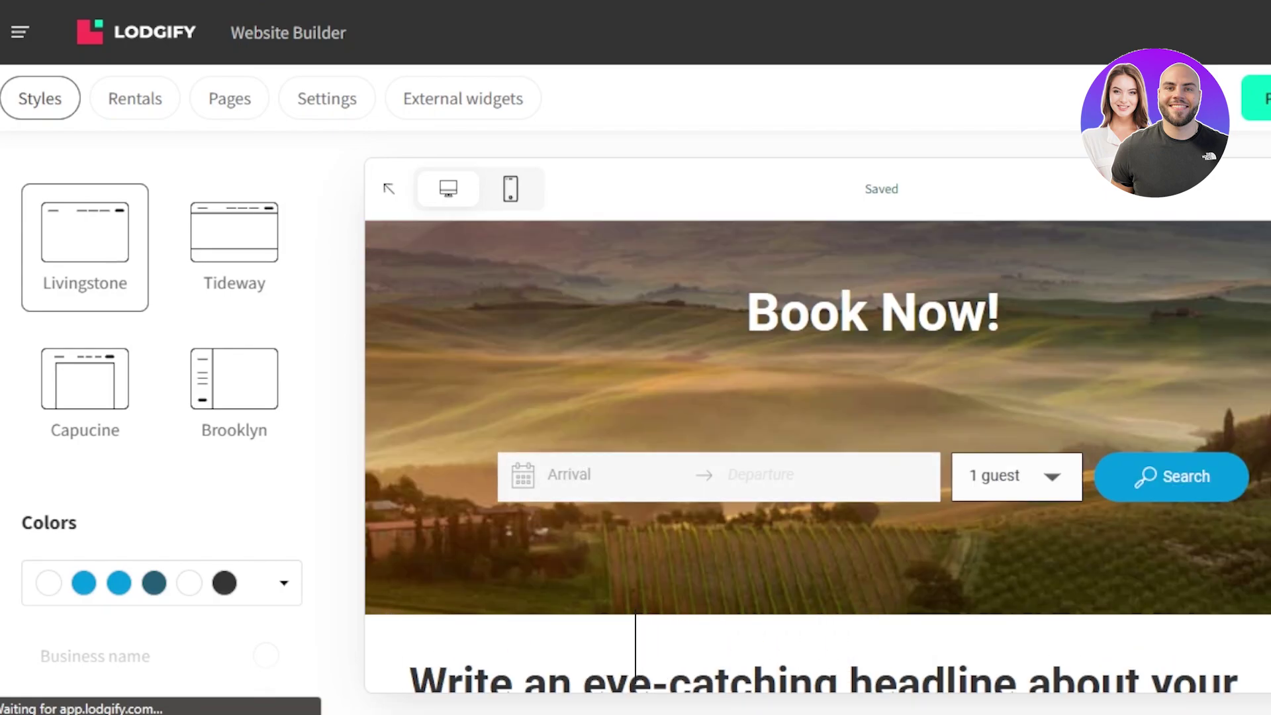
{"action": "scroll", "coordinate": [570, 344], "scroll_direction": "down", "scroll_amount": 7}
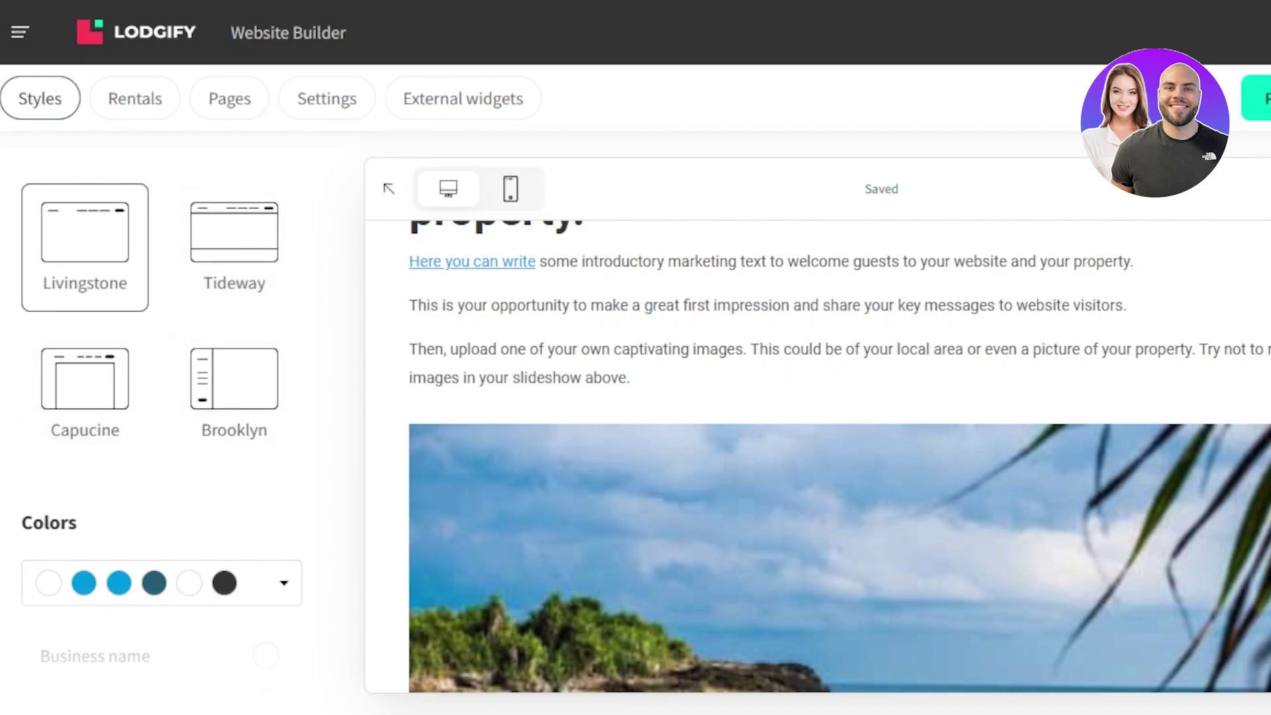
{"action": "scroll", "coordinate": [839, 457], "scroll_direction": "down", "scroll_amount": 3}
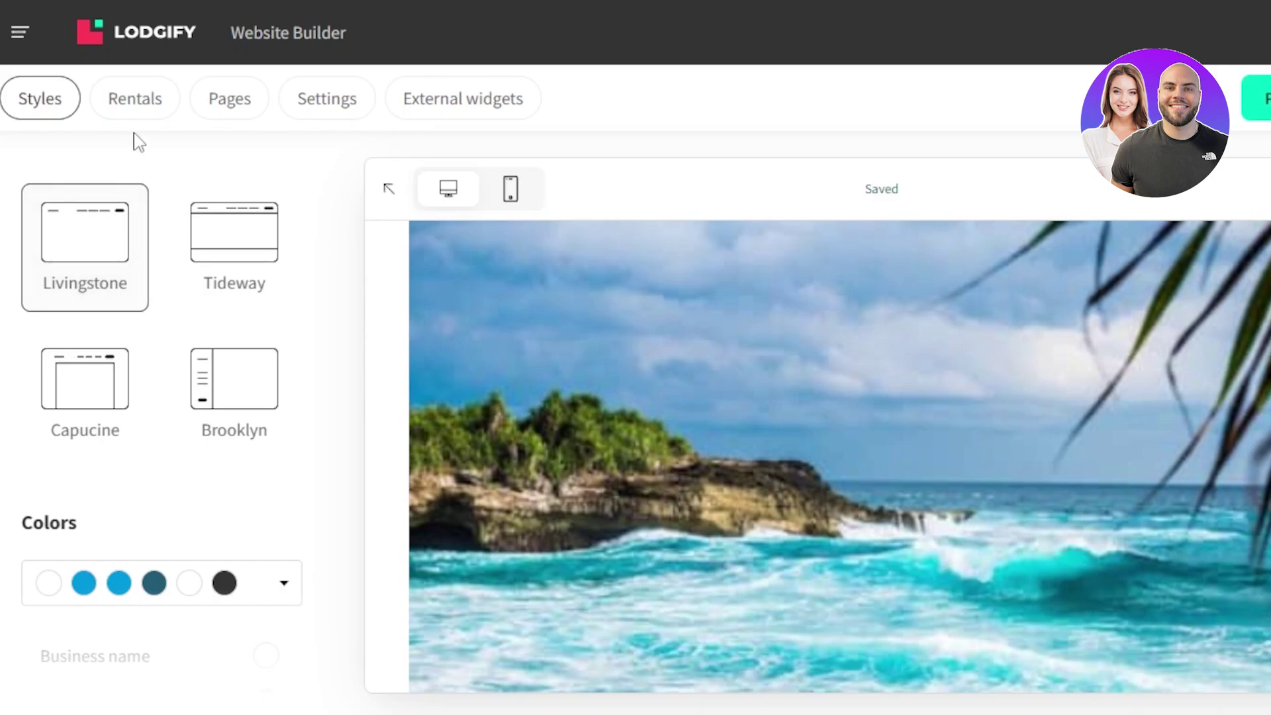
{"action": "left_click", "coordinate": [141, 106]}
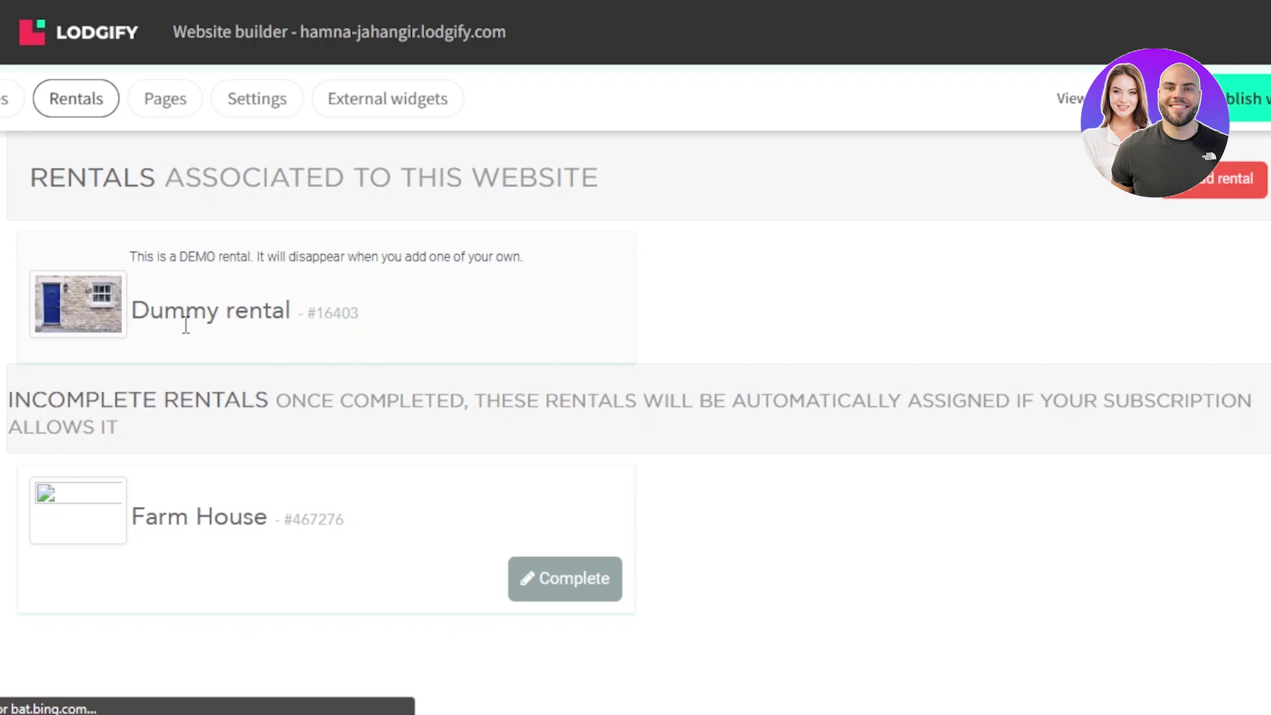
Select the demo Dummy rental's ID number, then clear the selection
{"action": "left_click_drag", "start_coordinate": [307, 312], "coordinate": [397, 327]}
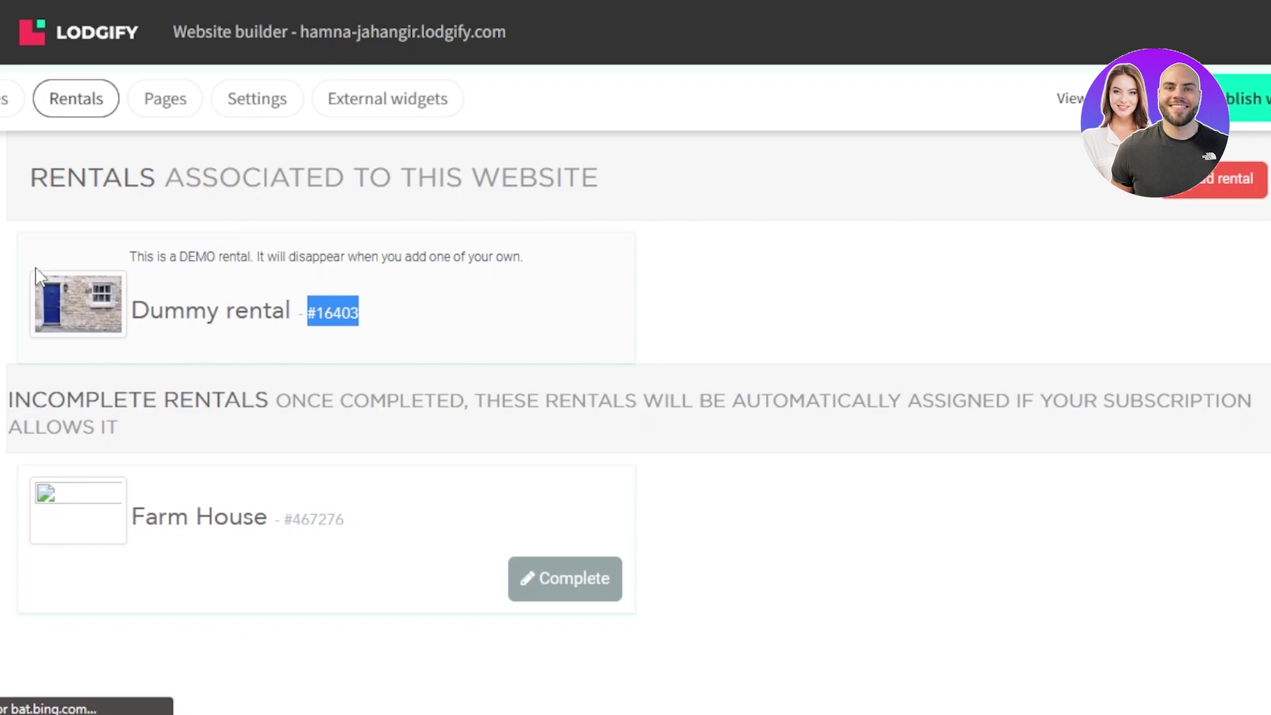
{"action": "left_click", "coordinate": [170, 124]}
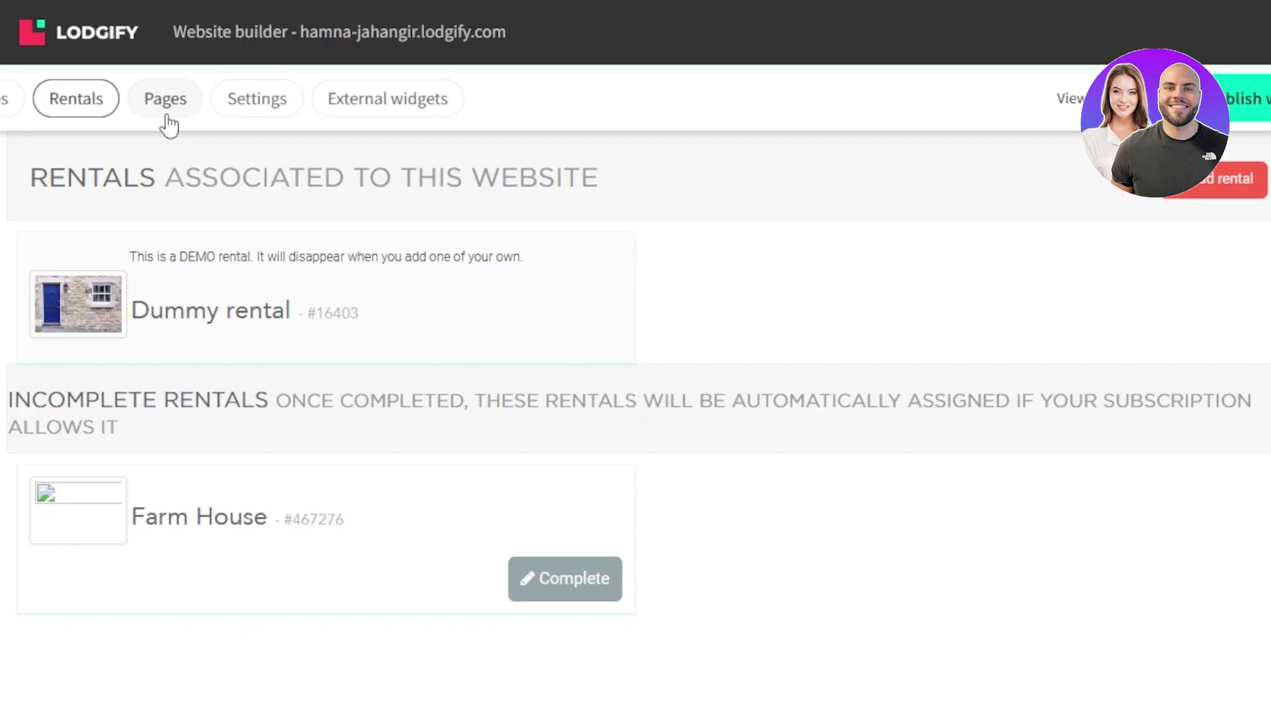
Look over the Domain options under Settings, then return to the Styles editor
{"action": "left_click", "coordinate": [246, 108]}
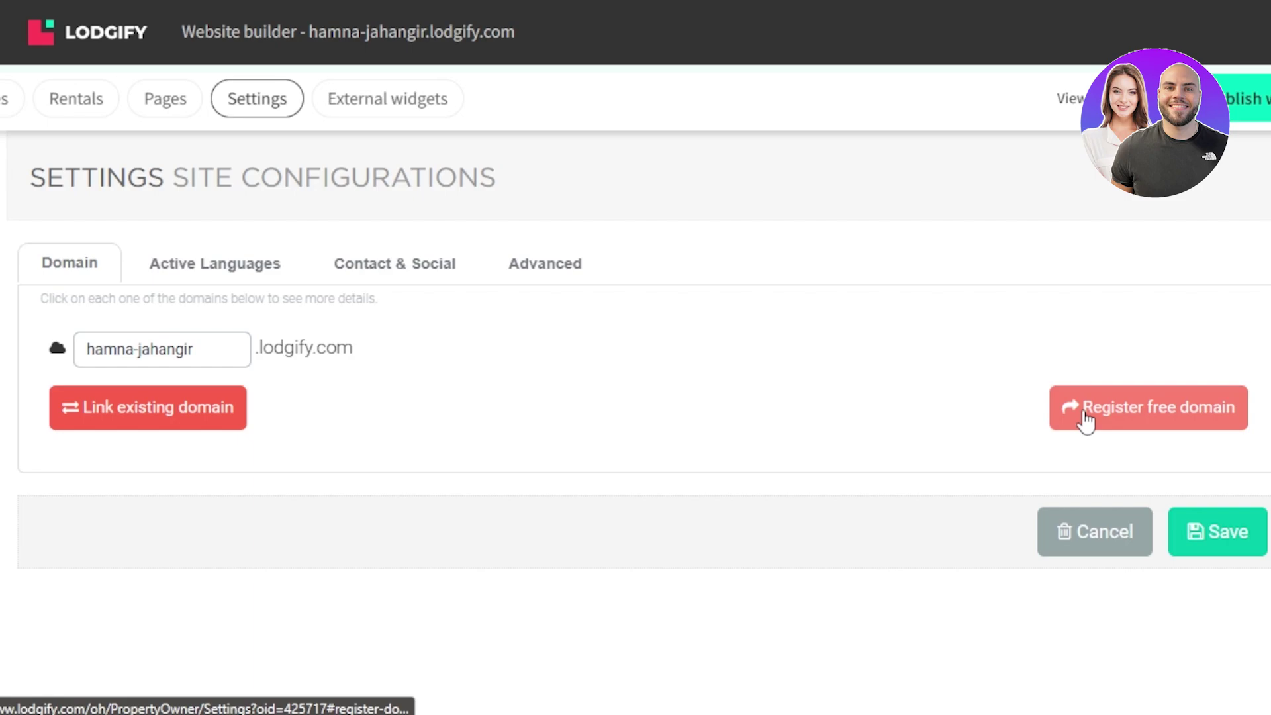
{"action": "scroll", "coordinate": [636, 357], "scroll_direction": "down", "scroll_amount": 1}
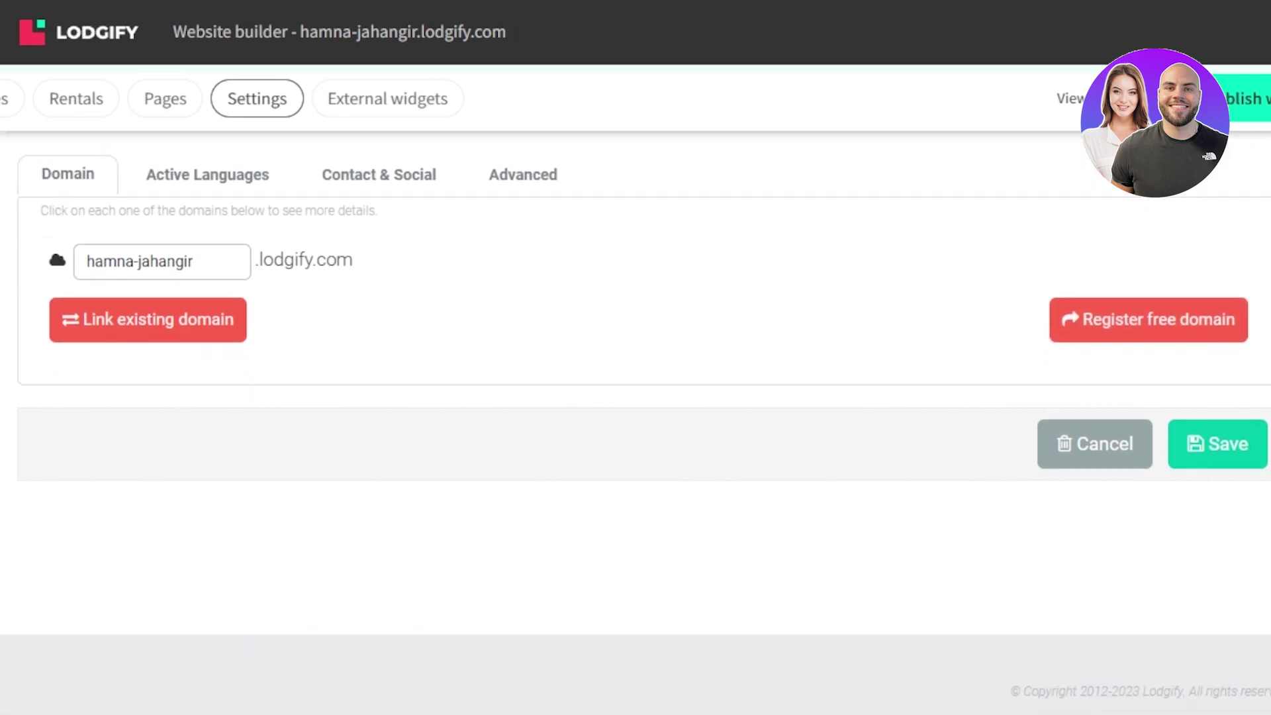
{"action": "scroll", "coordinate": [636, 358], "scroll_direction": "up", "scroll_amount": 1}
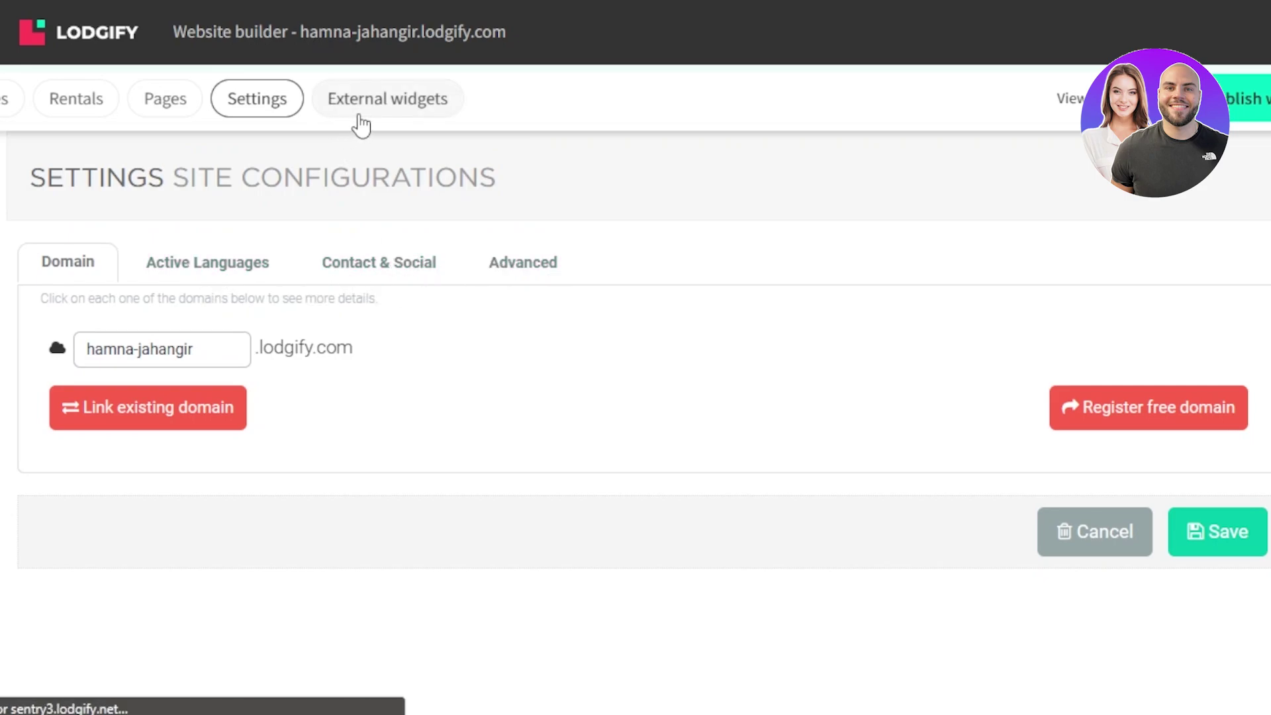
{"action": "left_click", "coordinate": [6, 114]}
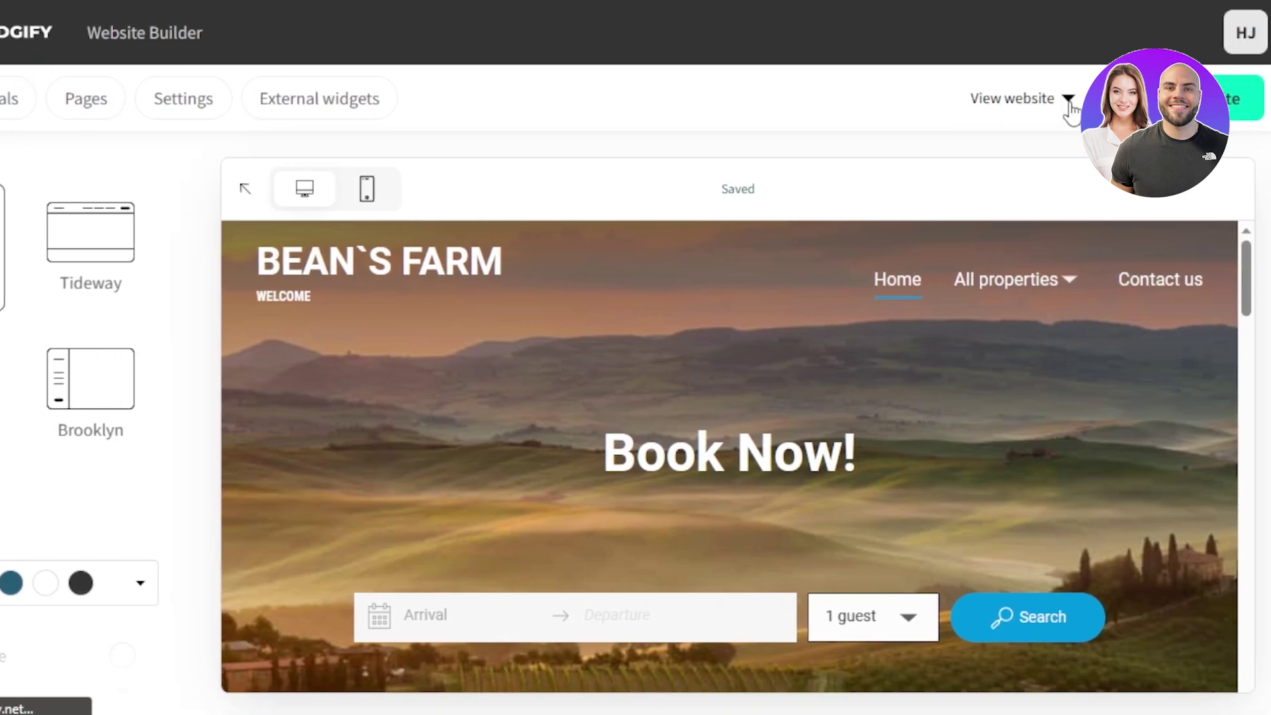
Check the preview and live site versions, then go to Reservations from the main menu
{"action": "left_click", "coordinate": [1215, 99]}
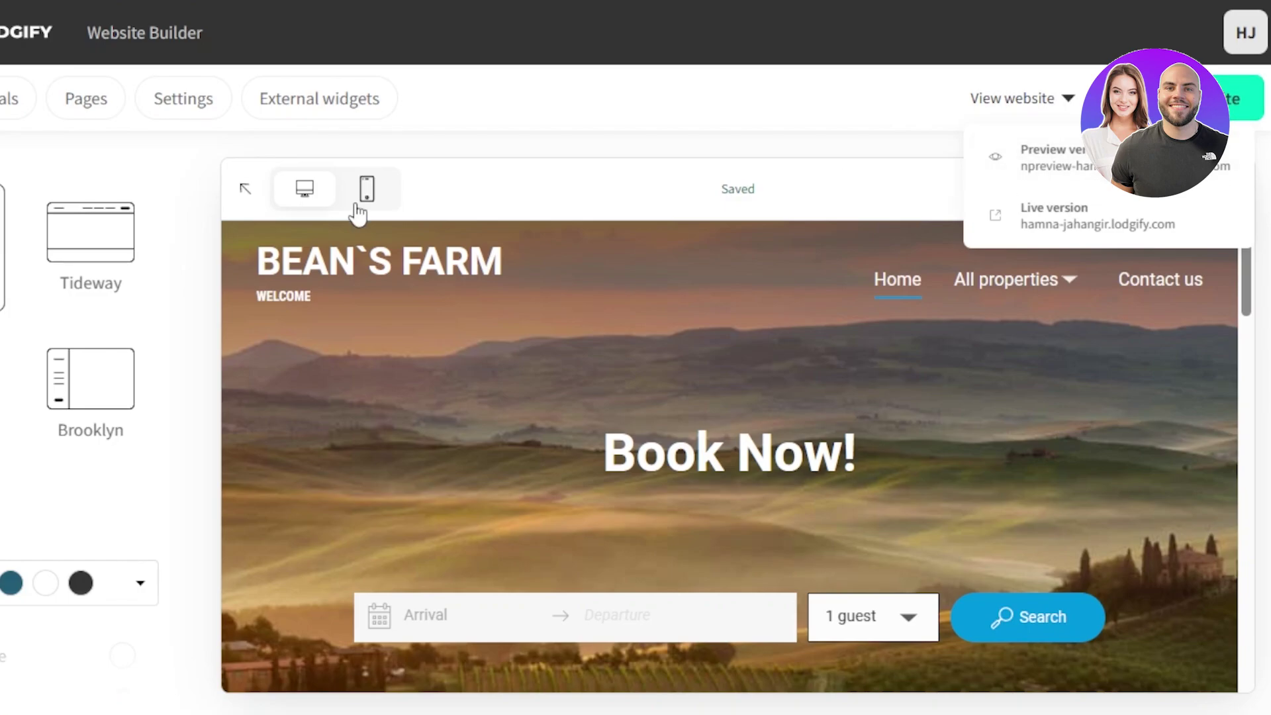
{"action": "left_click", "coordinate": [7, 33]}
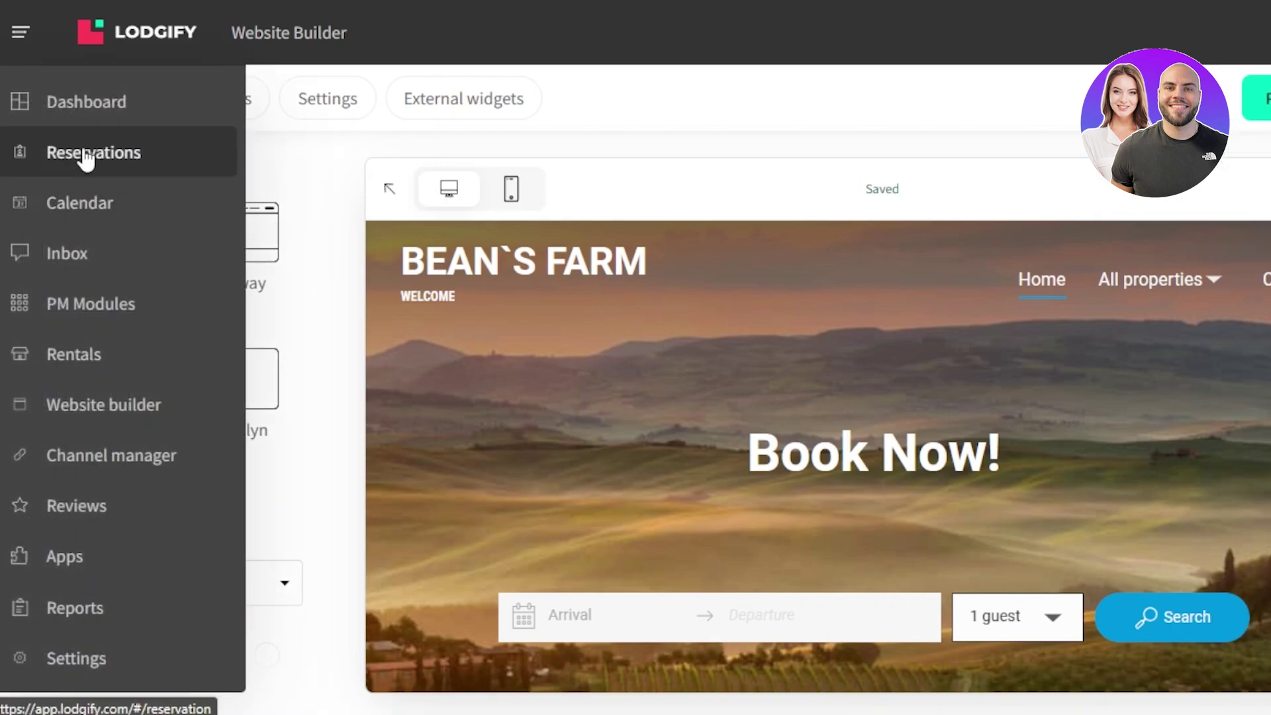
{"action": "left_click", "coordinate": [104, 178]}
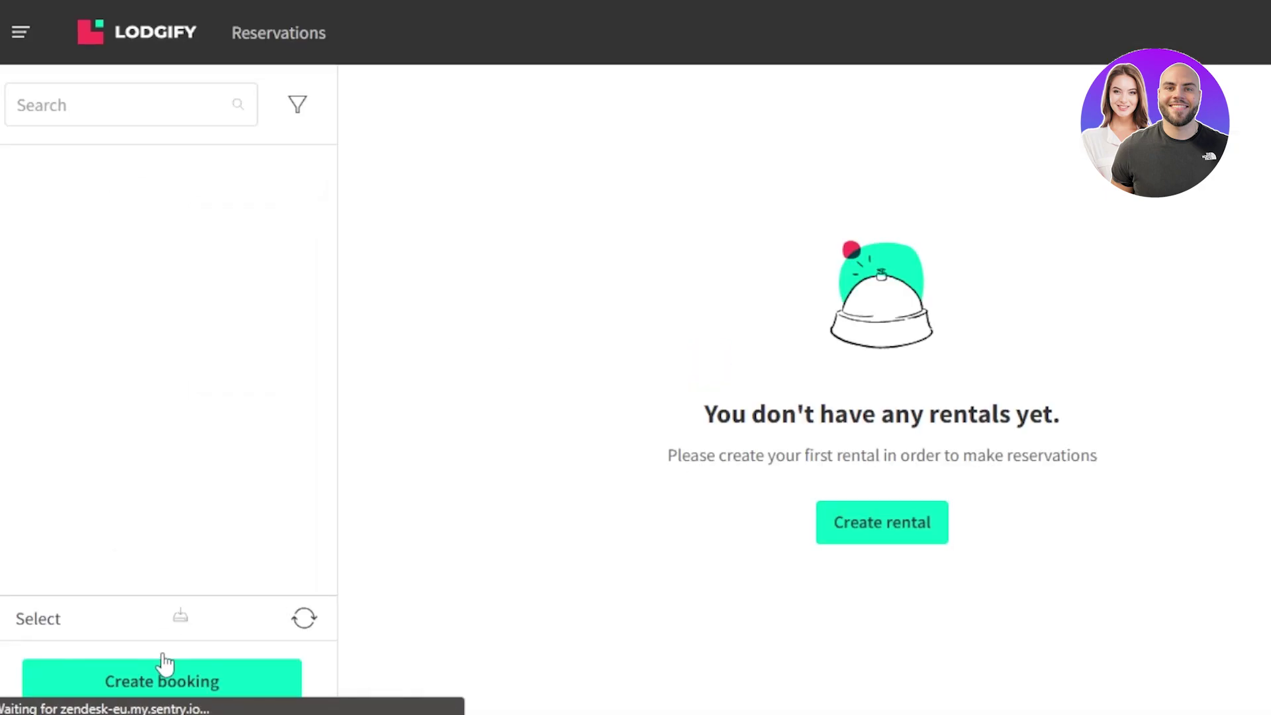
Start a new booking with a quote for the rental BEAN`S FARM
{"action": "left_click", "coordinate": [177, 681]}
{"action": "left_click", "coordinate": [170, 554]}
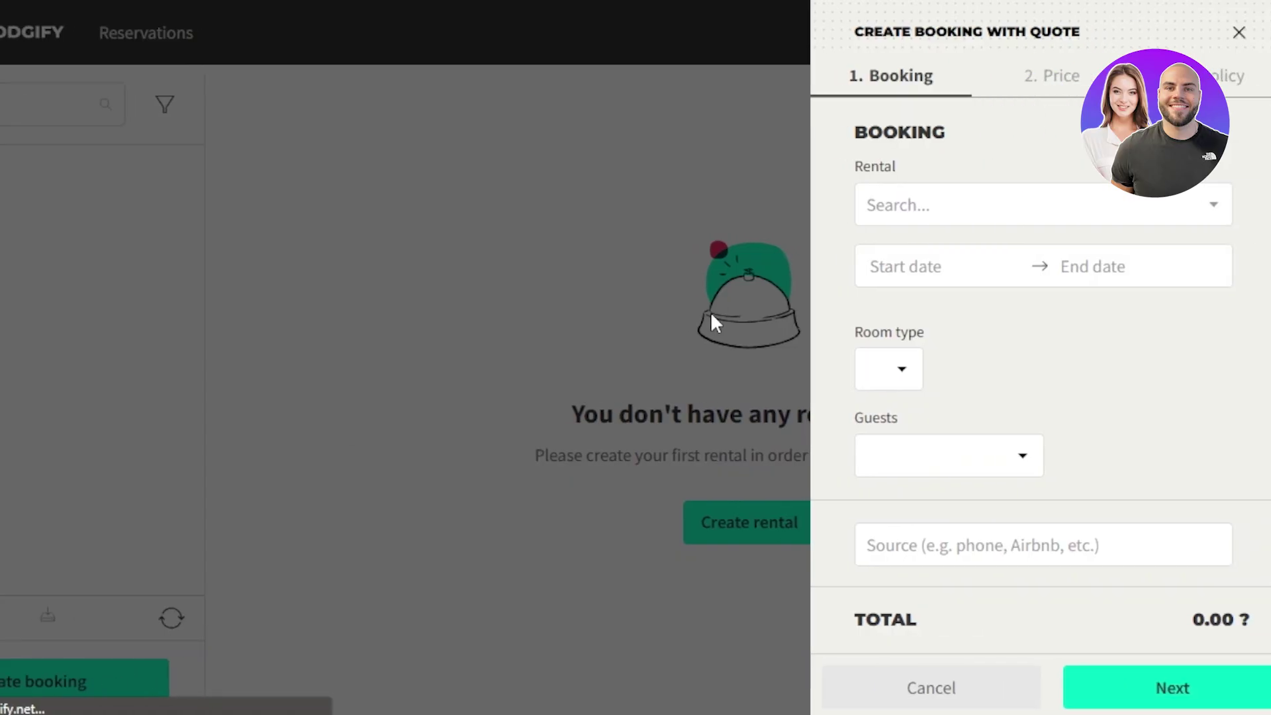
{"action": "left_click", "coordinate": [929, 208]}
{"action": "left_click", "coordinate": [945, 328]}
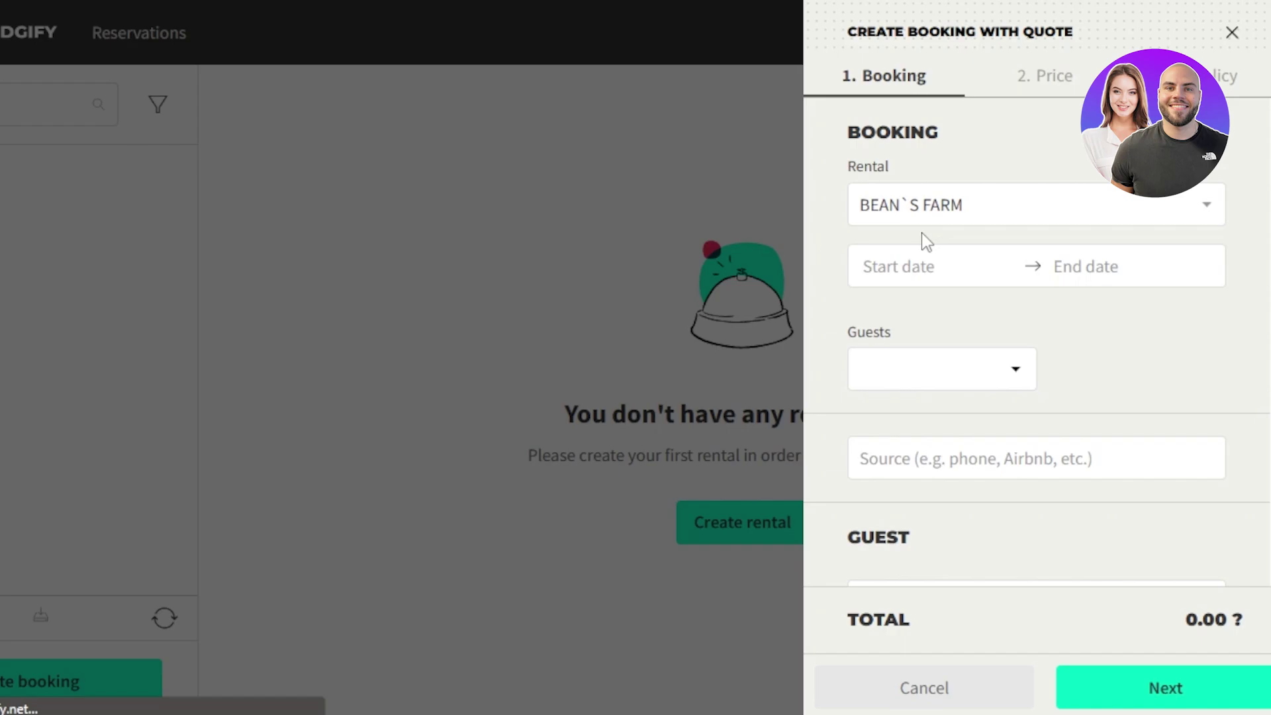
Set the stay from 10 to 15 May 2023 and check the guest-count options
{"action": "left_click", "coordinate": [874, 281]}
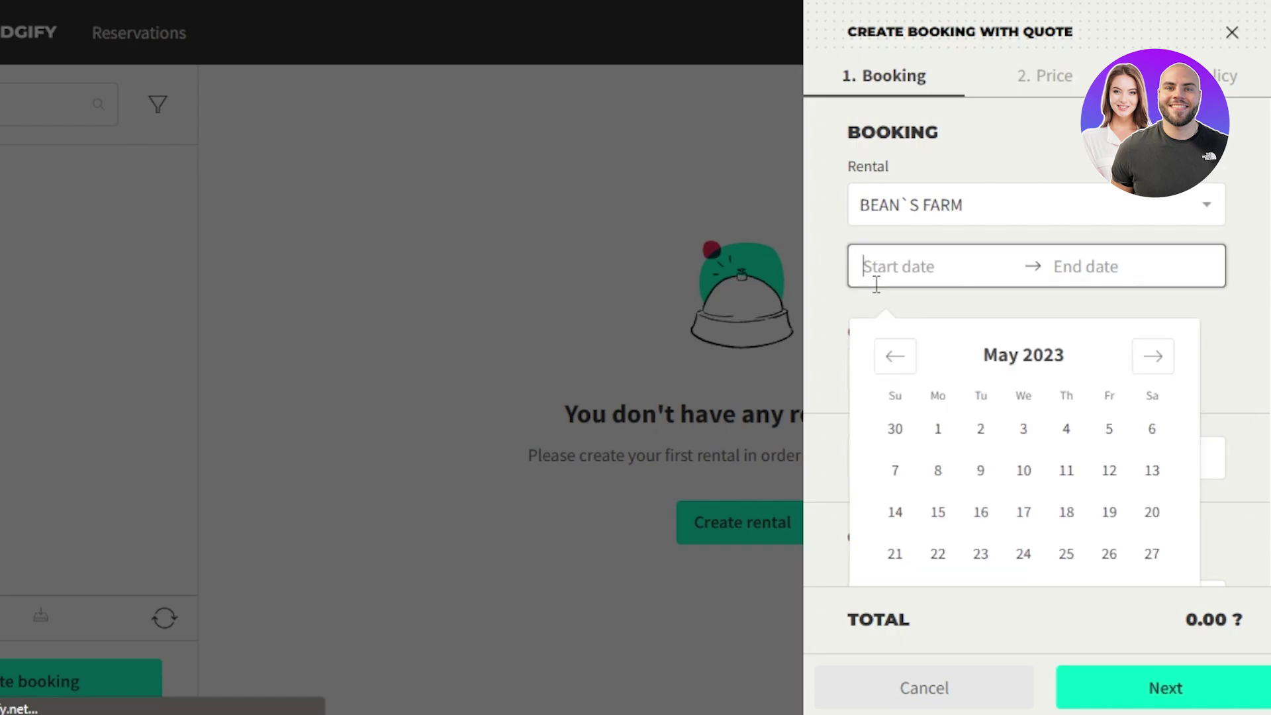
{"action": "left_click", "coordinate": [1024, 477]}
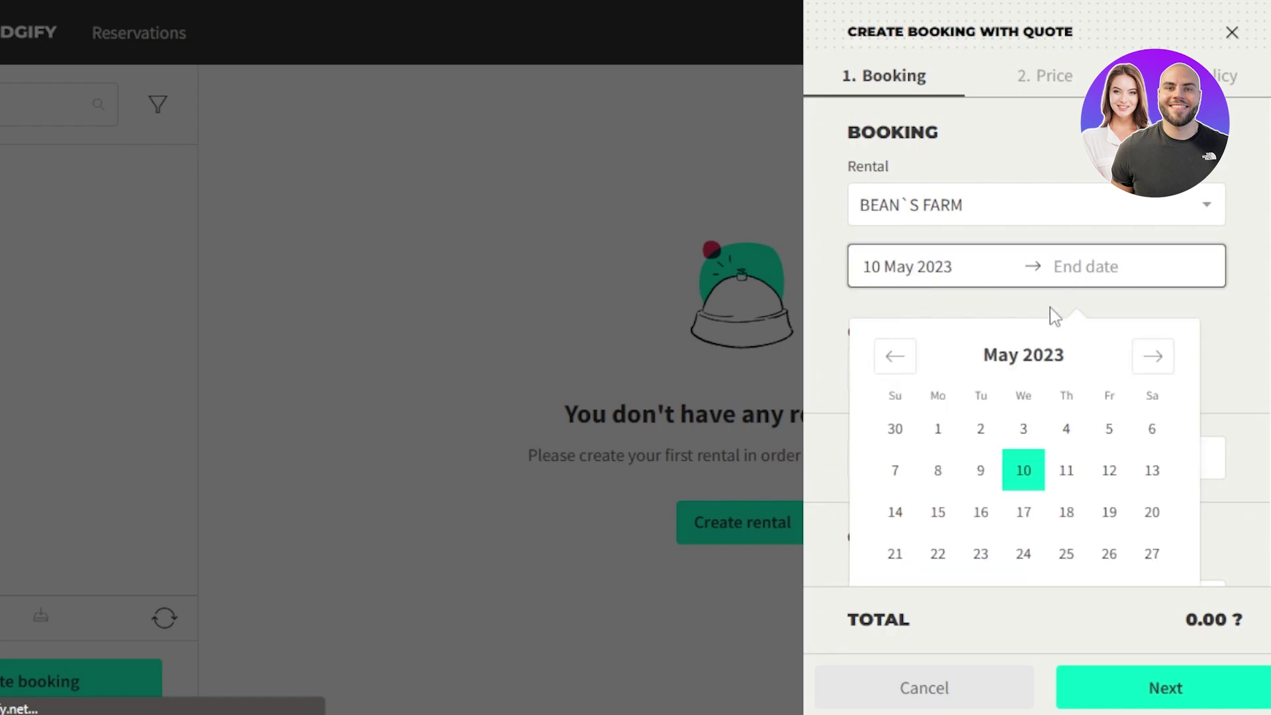
{"action": "left_click", "coordinate": [939, 515]}
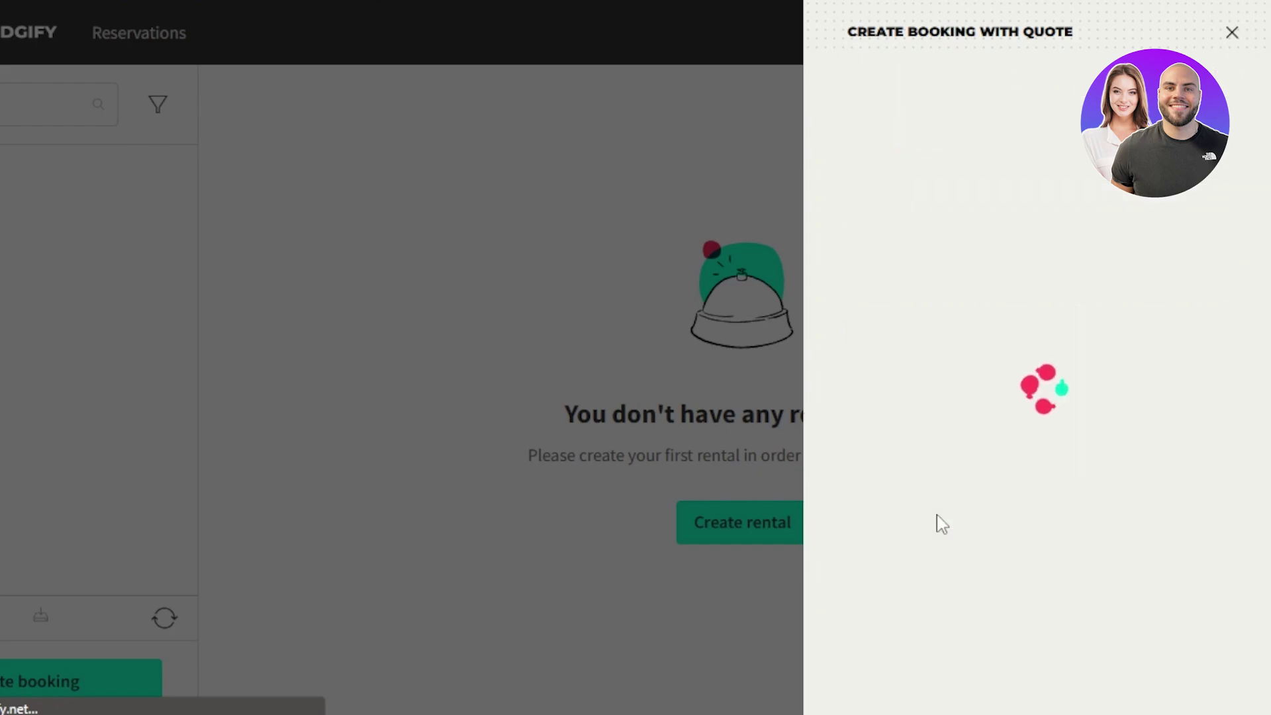
{"action": "left_click", "coordinate": [919, 376]}
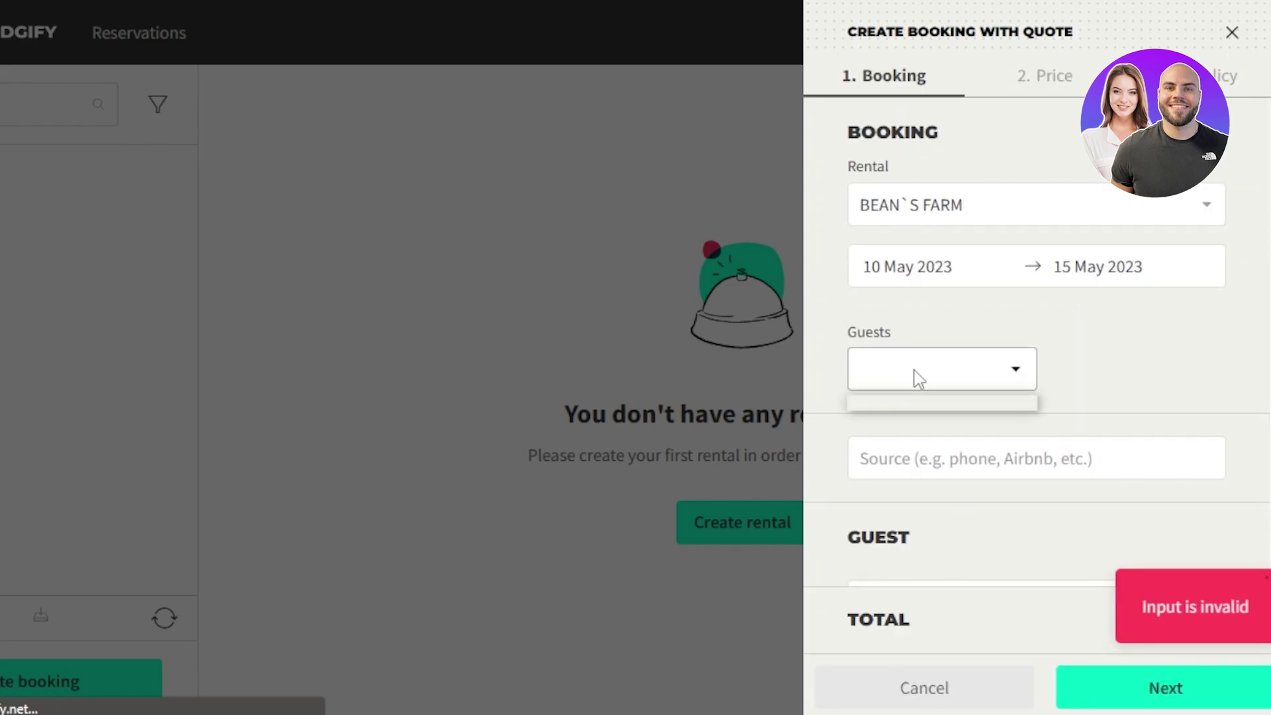
{"action": "left_click", "coordinate": [1018, 381]}
{"action": "left_click", "coordinate": [1153, 382]}
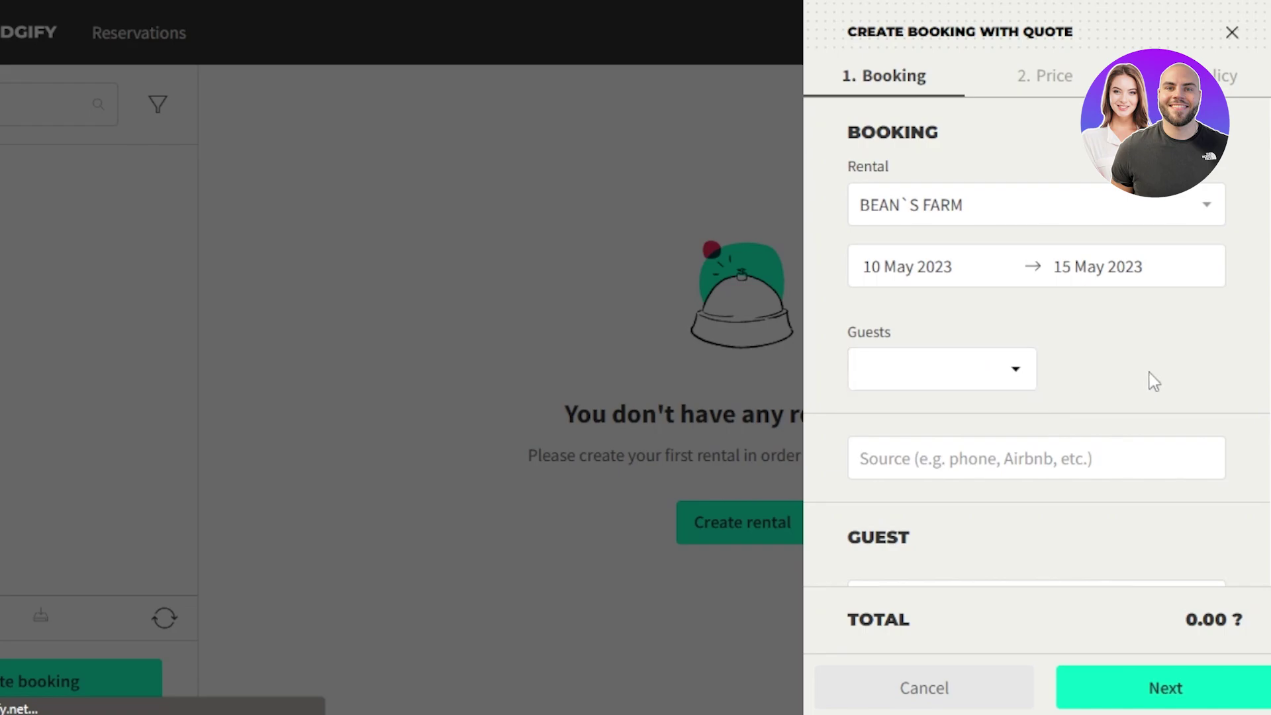
Fill the guest details as Farm House from saved autofill and try moving to pricing
{"action": "scroll", "coordinate": [900, 300], "scroll_direction": "down", "scroll_amount": 3}
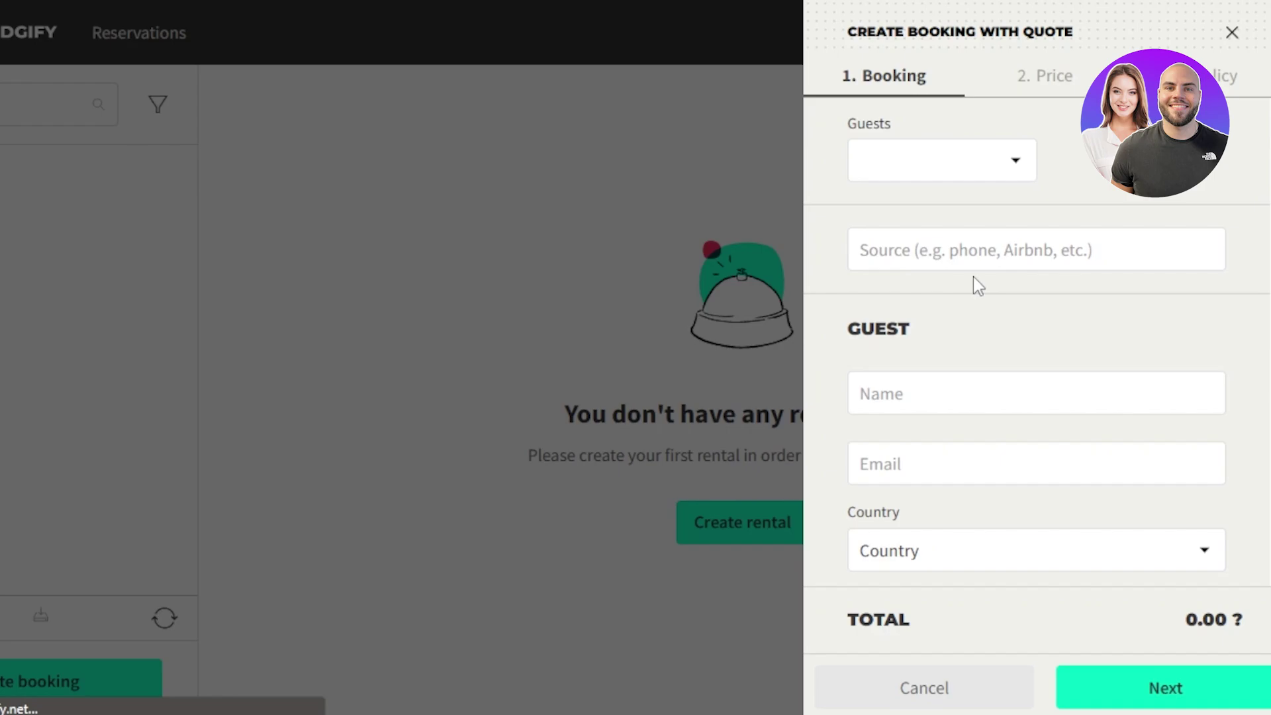
{"action": "left_click", "coordinate": [910, 396]}
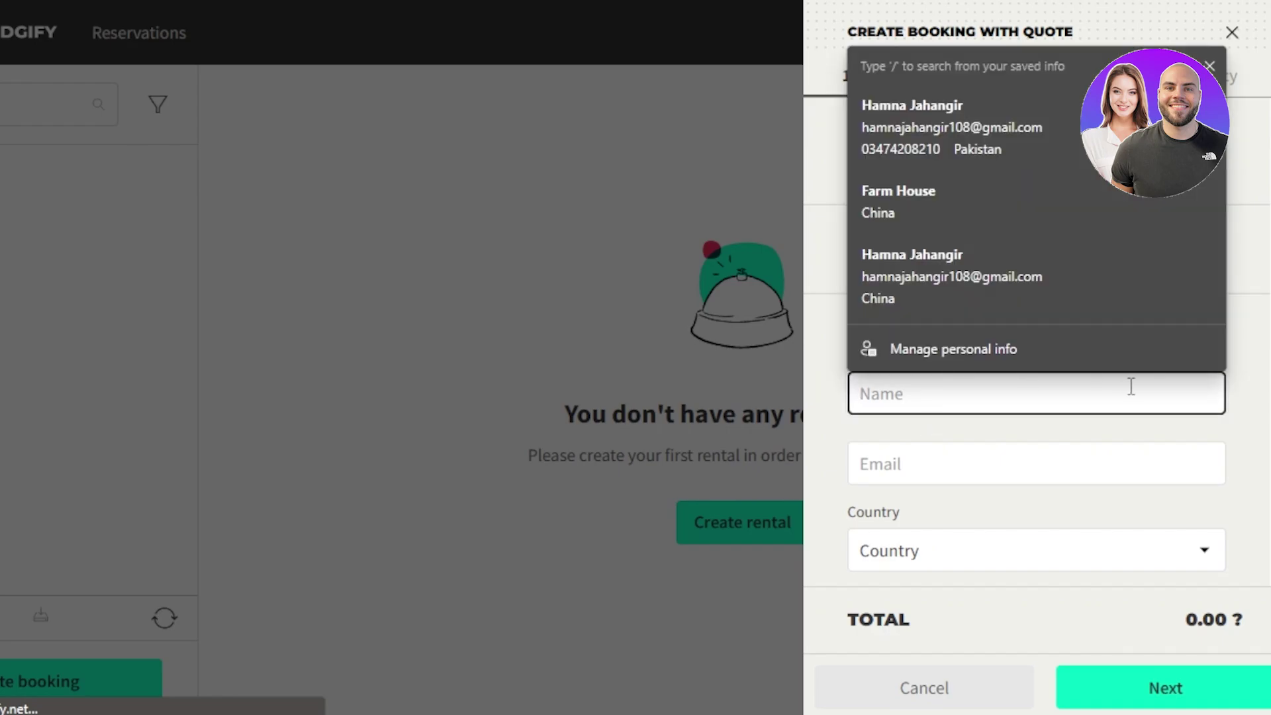
{"action": "left_click", "coordinate": [992, 276]}
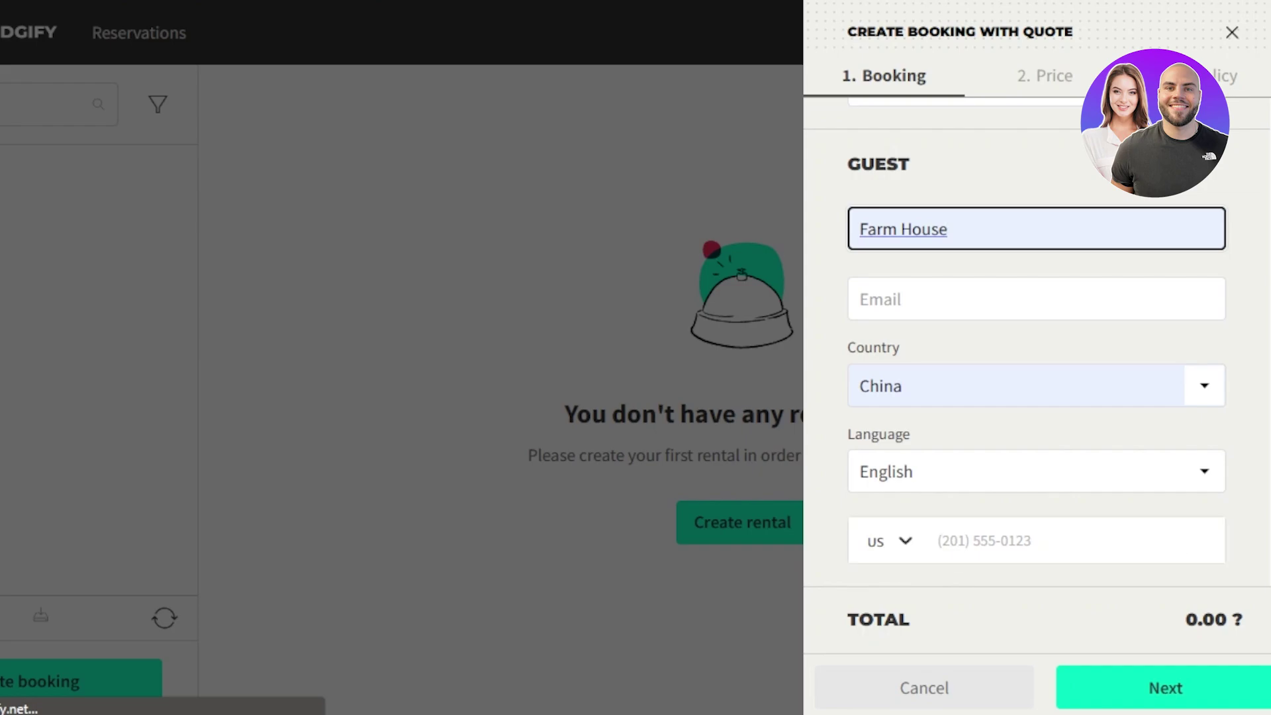
{"action": "scroll", "coordinate": [1037, 331], "scroll_direction": "up", "scroll_amount": 5}
{"action": "left_click", "coordinate": [1172, 690]}
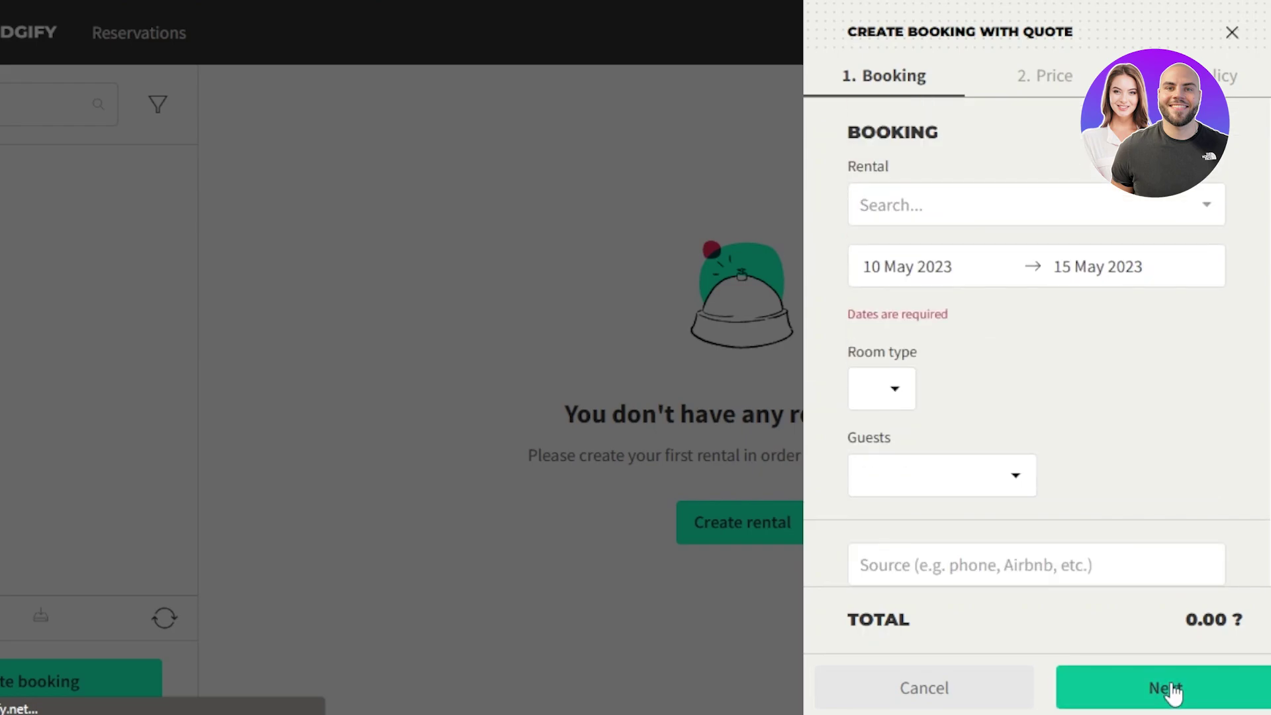
{"action": "scroll", "coordinate": [1267, 292], "scroll_direction": "down", "scroll_amount": 3}
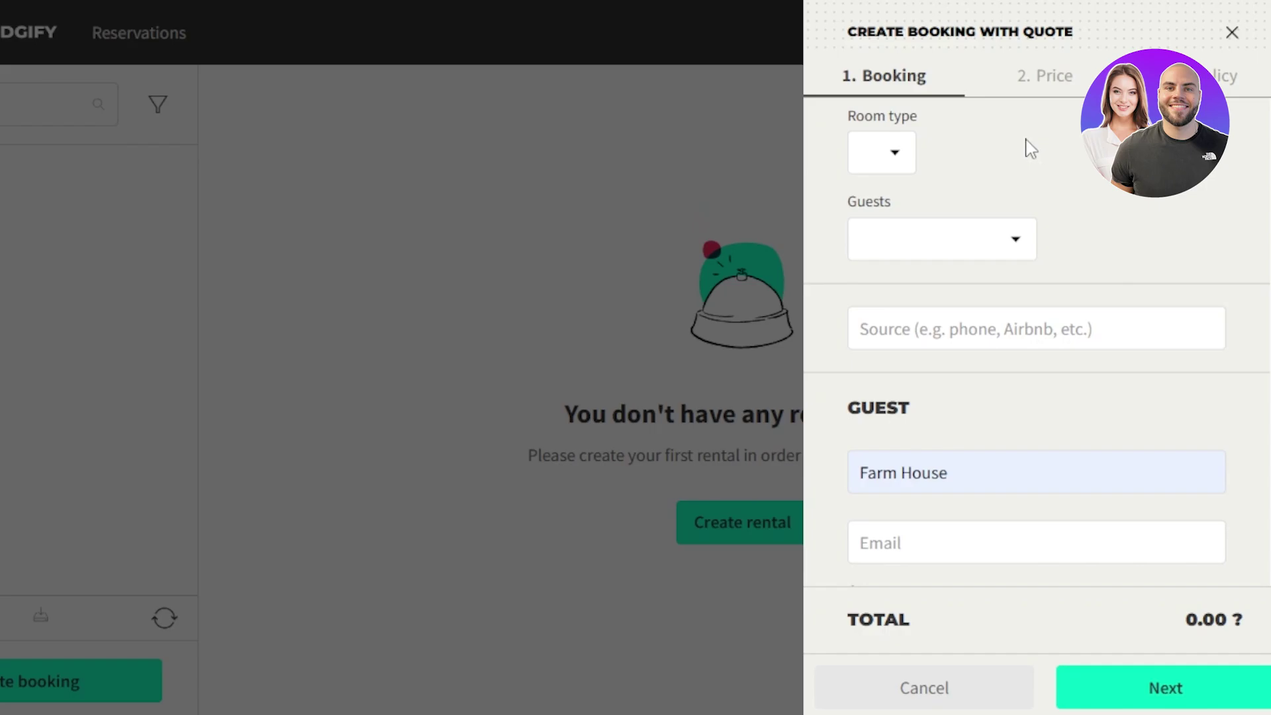
Discard the booking and start a new guest review rated five stars
{"action": "left_click", "coordinate": [1232, 33]}
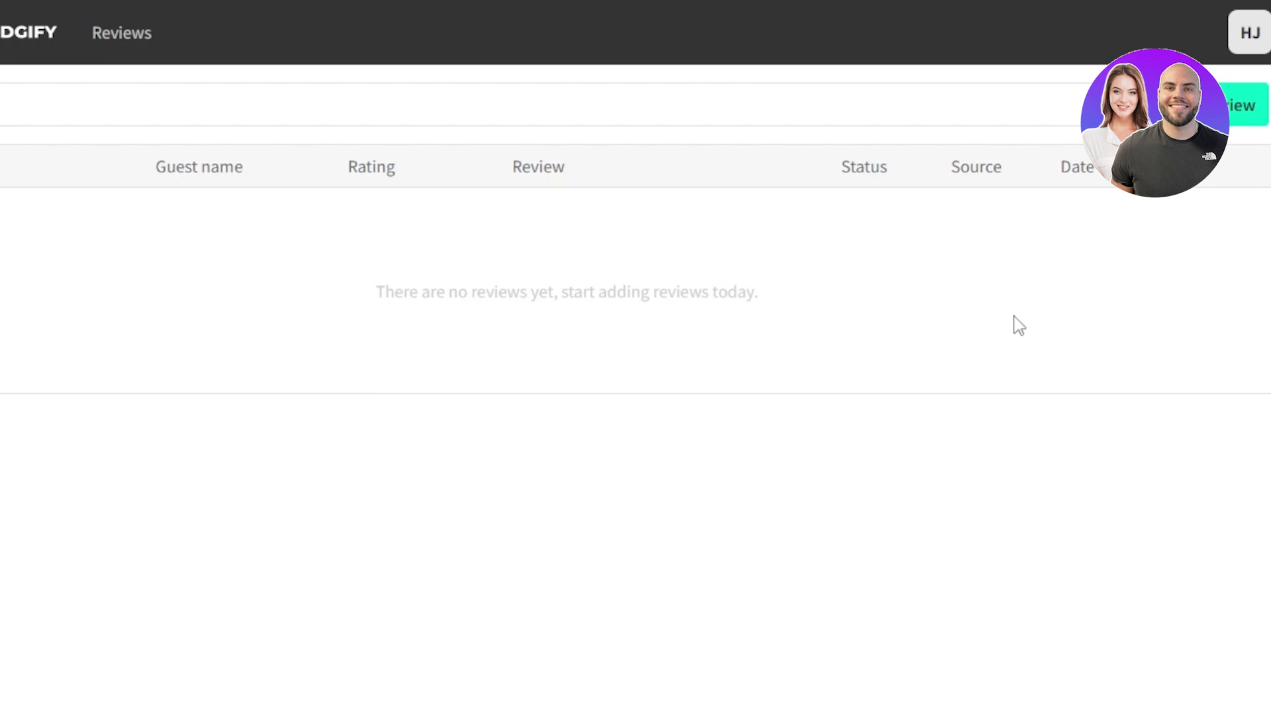
{"action": "left_click", "coordinate": [1218, 106]}
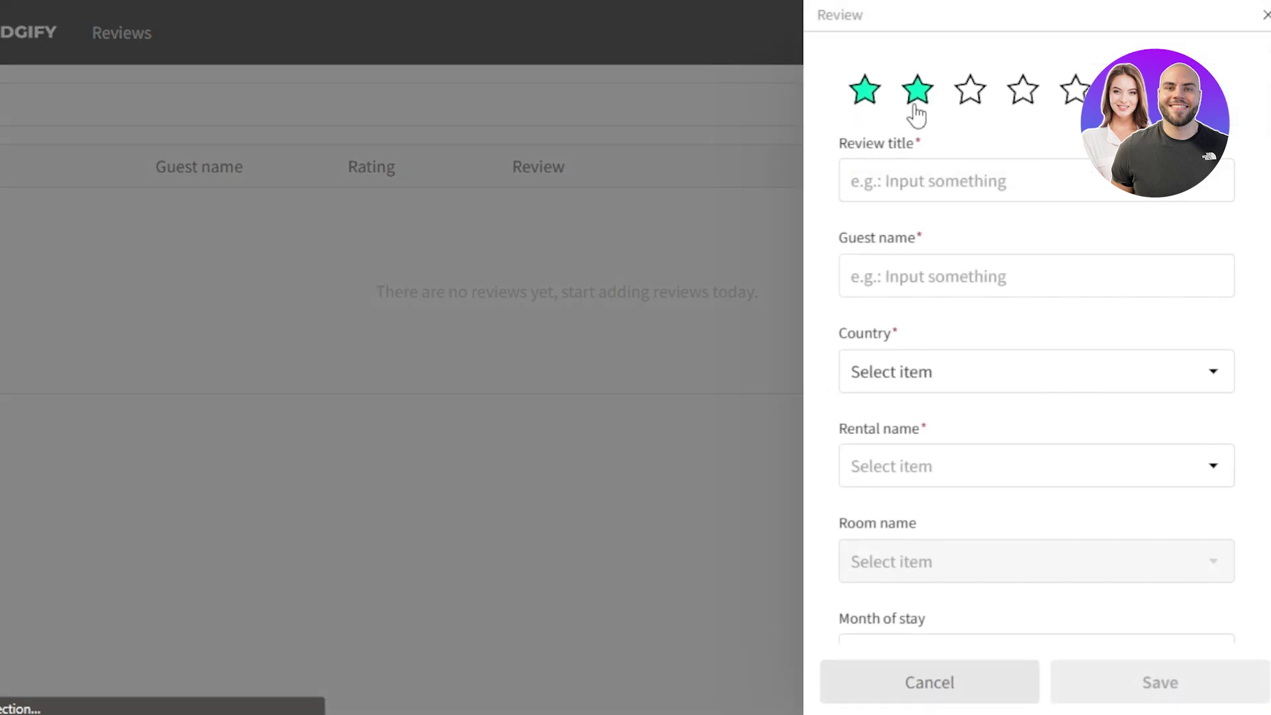
{"action": "left_click", "coordinate": [1074, 92]}
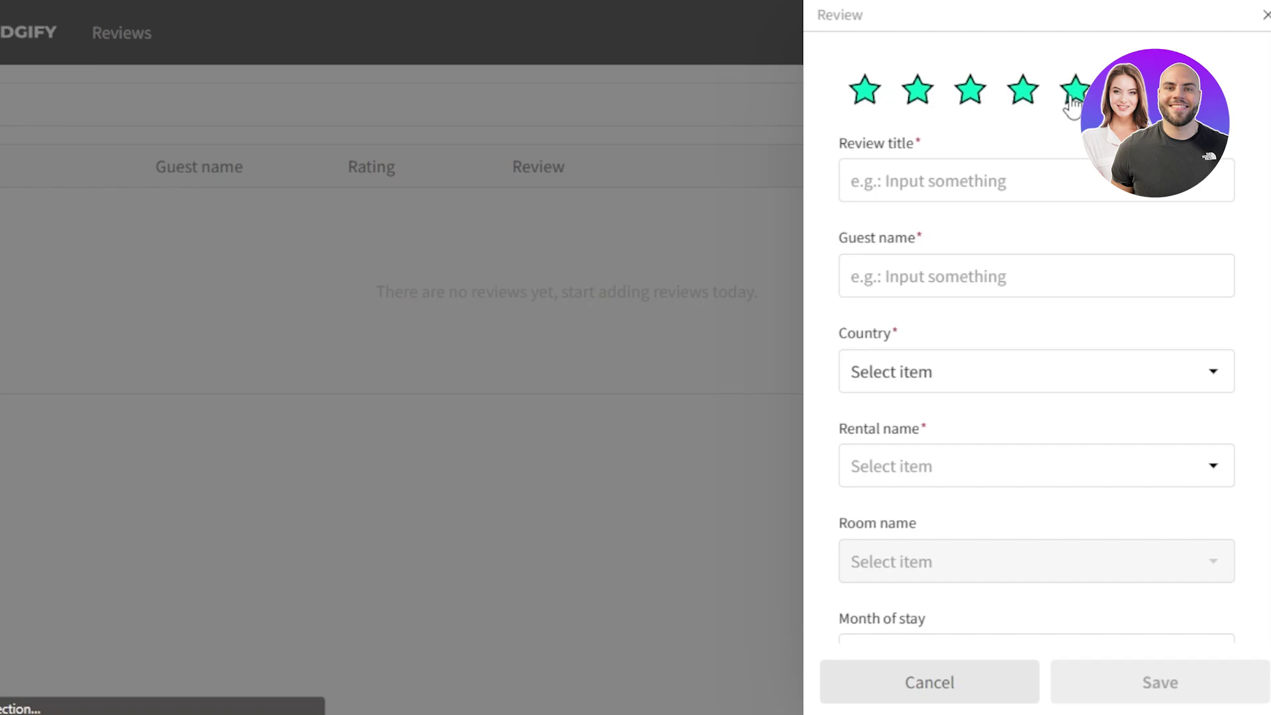
{"action": "left_click", "coordinate": [887, 182]}
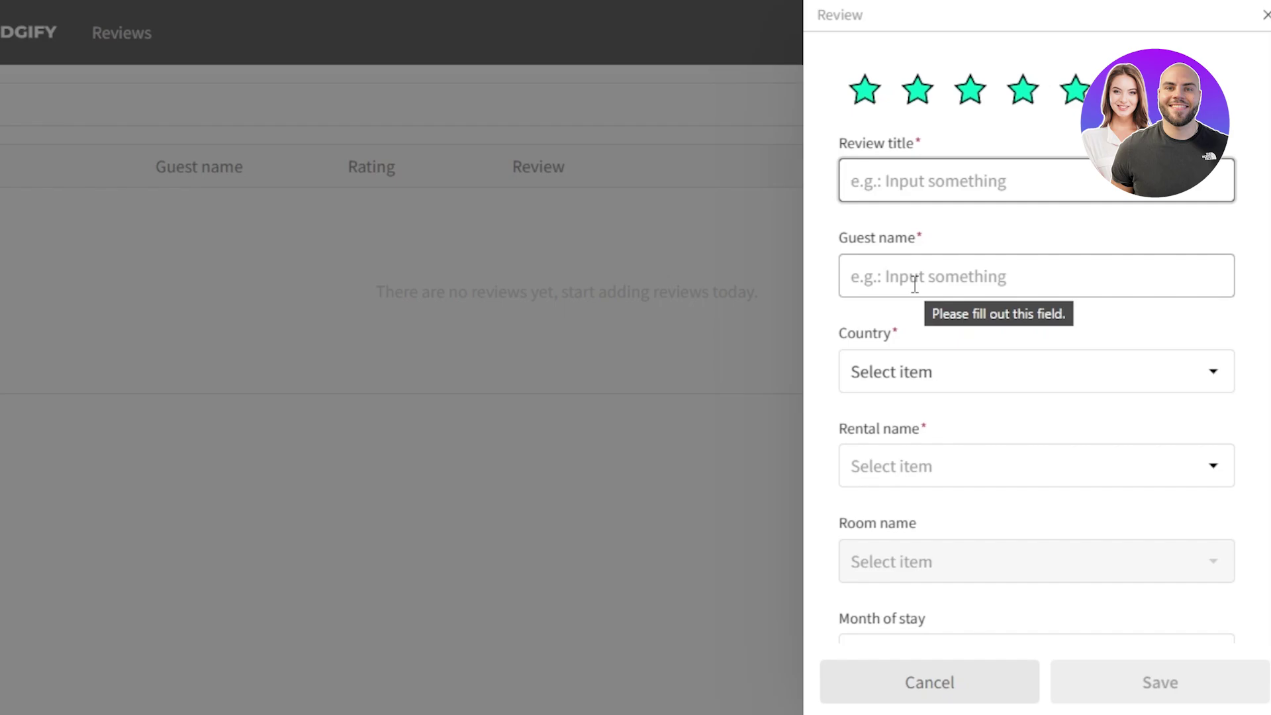
Look through the review form, then close it without saving
{"action": "scroll", "coordinate": [1267, 225], "scroll_direction": "down", "scroll_amount": 3}
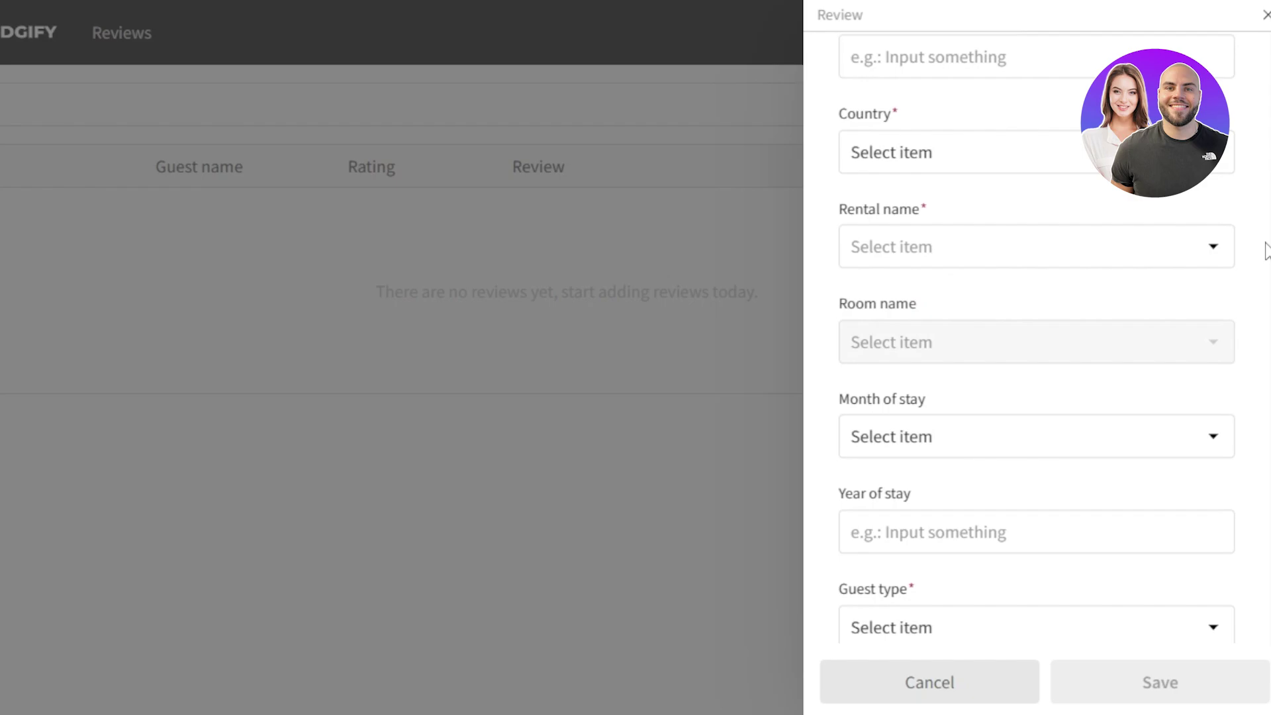
{"action": "scroll", "coordinate": [1268, 250], "scroll_direction": "down", "scroll_amount": 1}
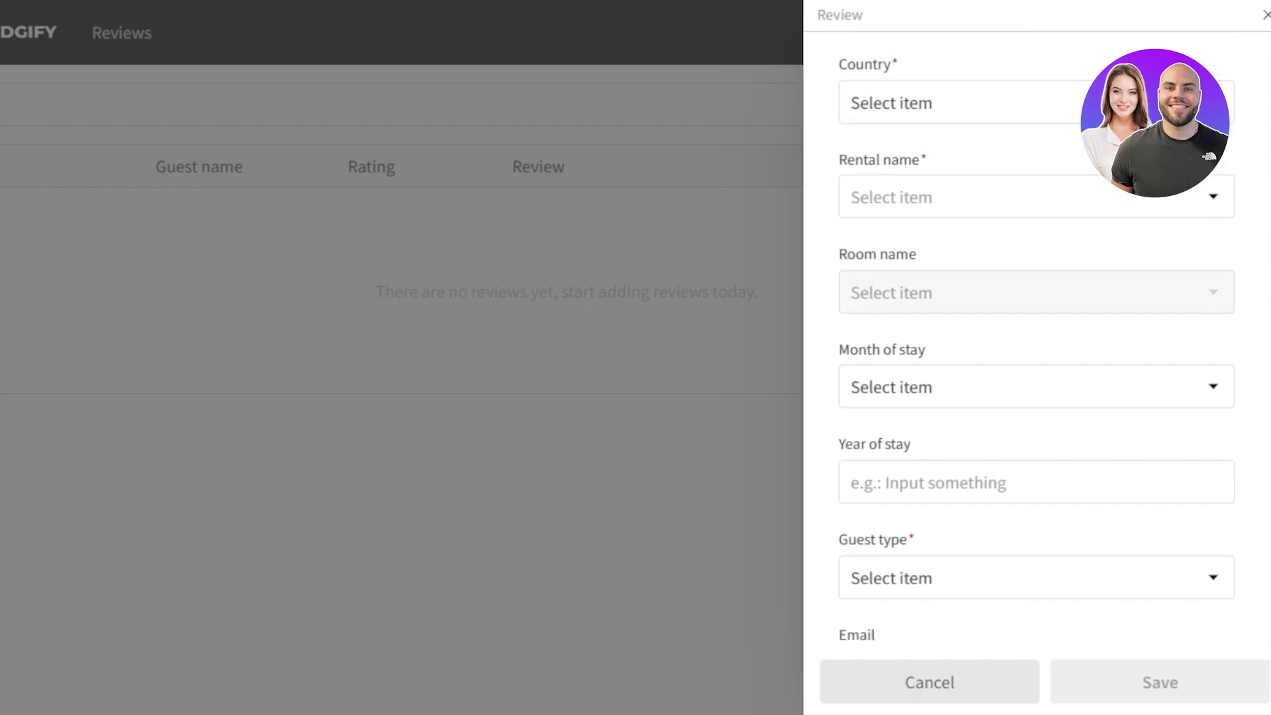
{"action": "scroll", "coordinate": [1266, 426], "scroll_direction": "down", "scroll_amount": 4}
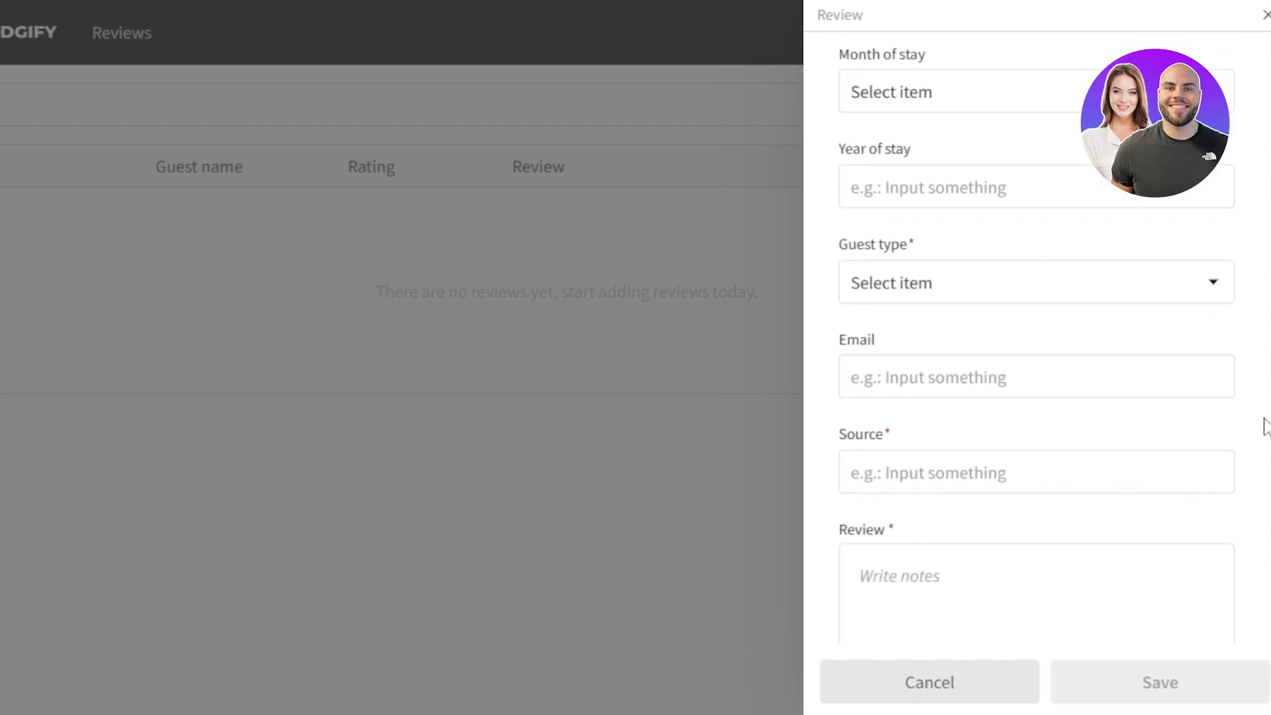
{"action": "scroll", "coordinate": [1215, 485], "scroll_direction": "down", "scroll_amount": 1}
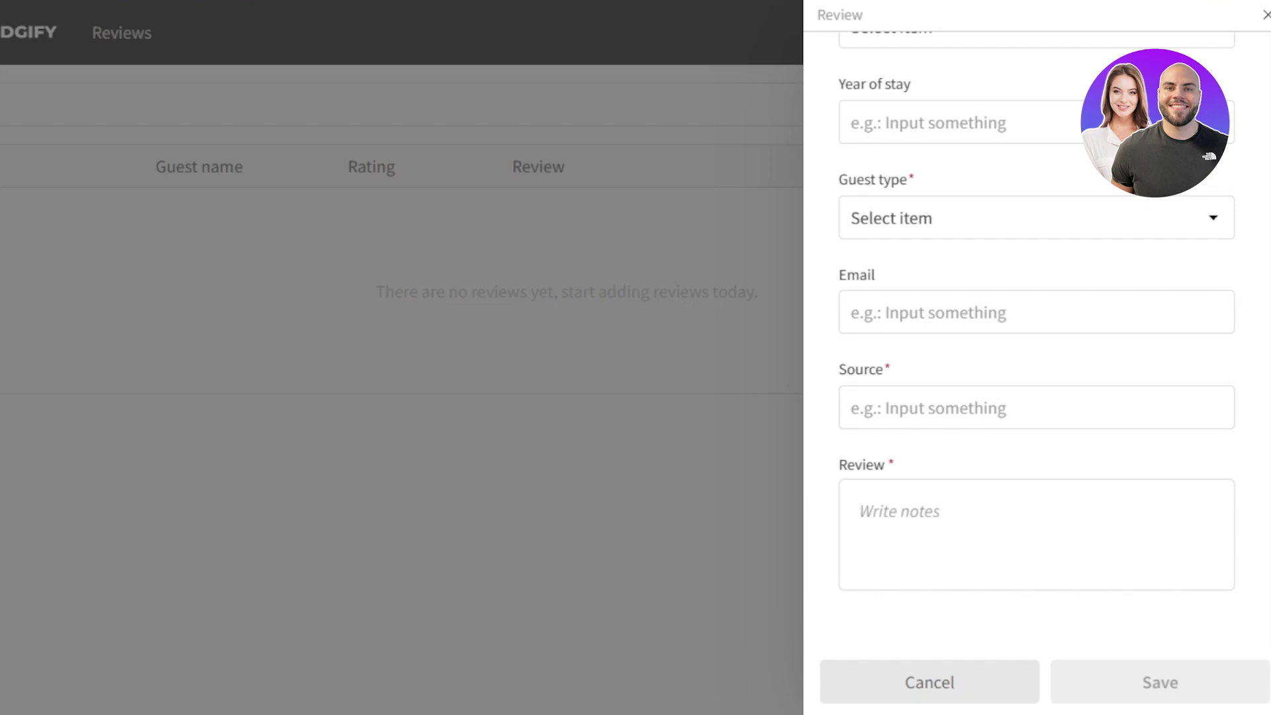
{"action": "scroll", "coordinate": [1037, 331], "scroll_direction": "up", "scroll_amount": 7}
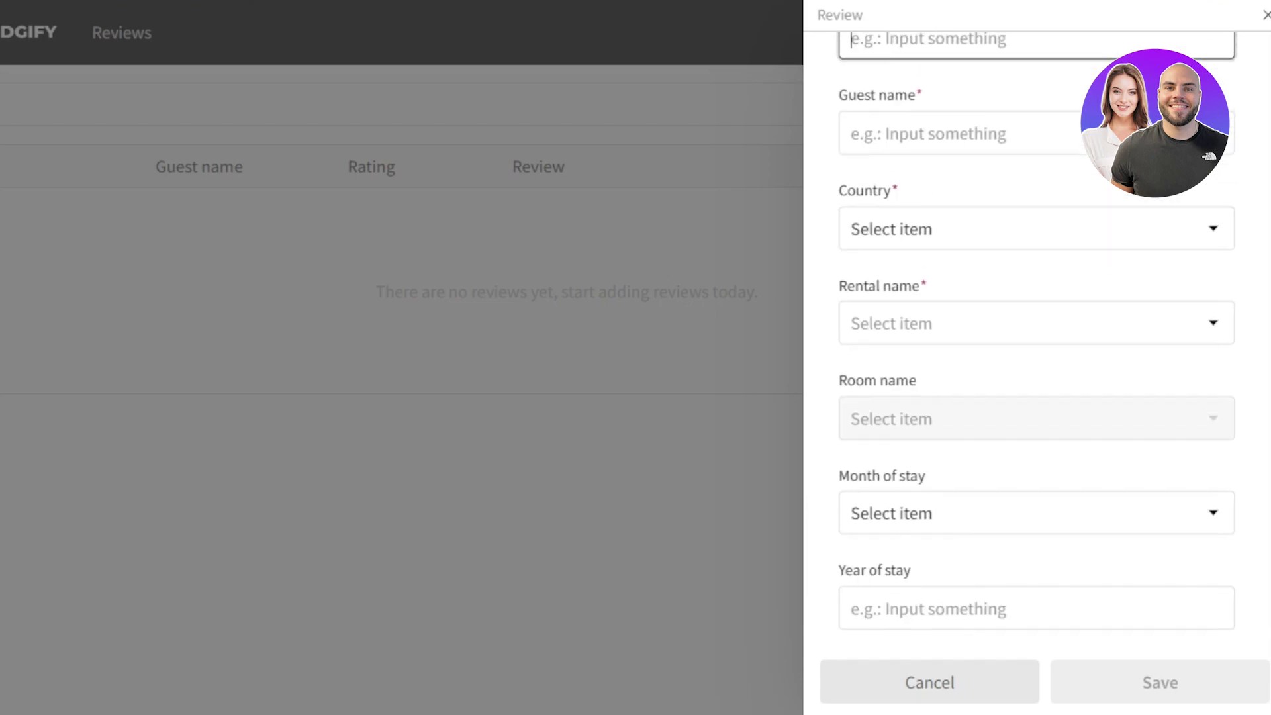
{"action": "scroll", "coordinate": [1037, 331], "scroll_direction": "up", "scroll_amount": 2}
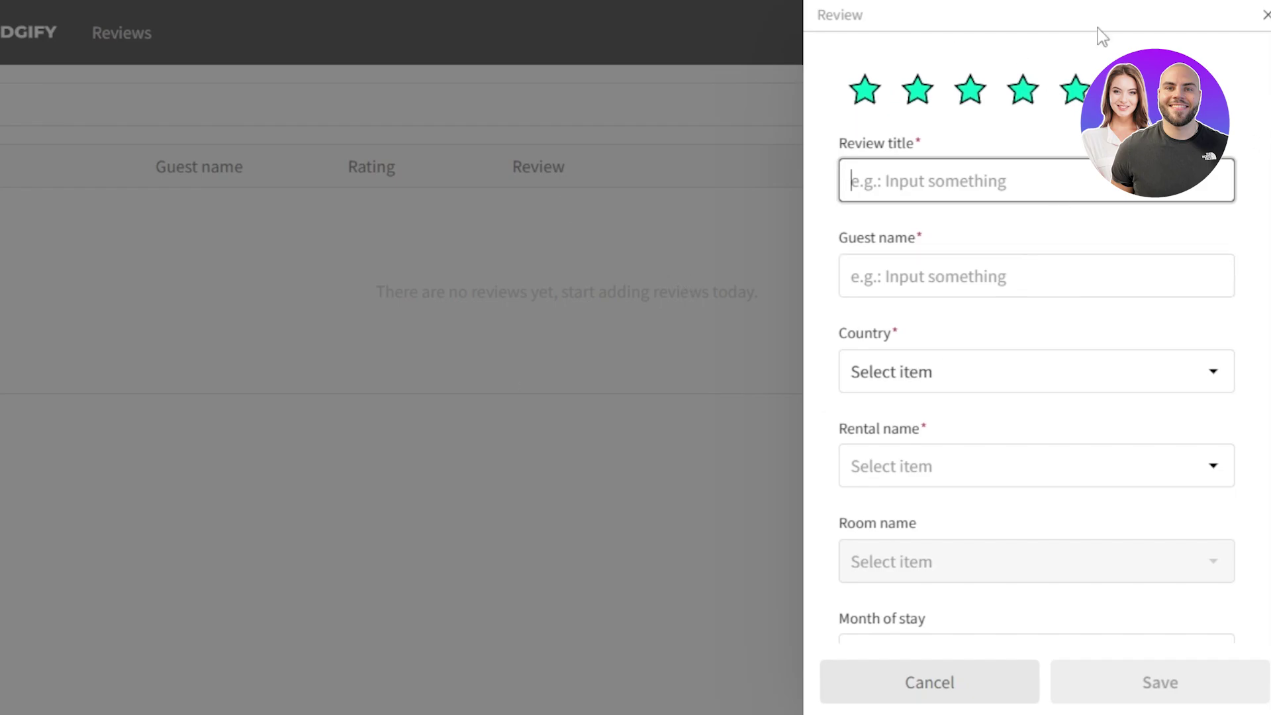
{"action": "left_click", "coordinate": [1266, 15]}
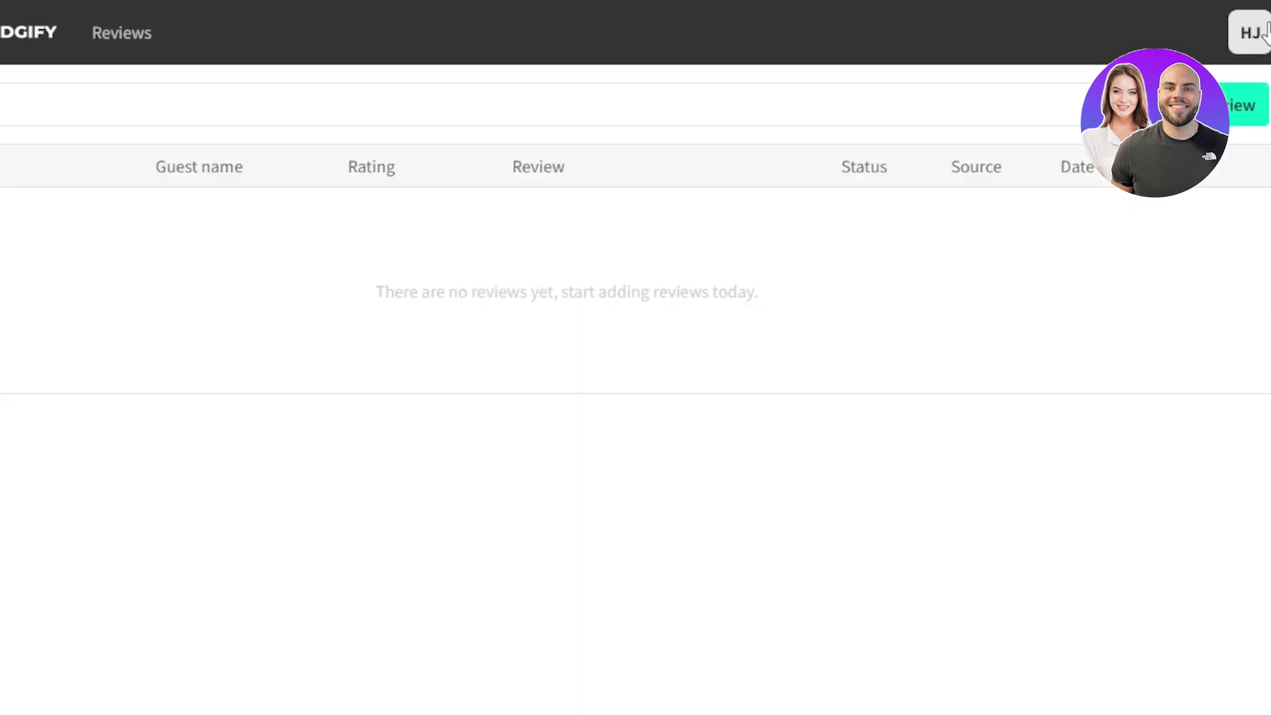
{"action": "left_click", "coordinate": [1250, 32]}
Dismiss the account menu and open the main navigation panel to reach Pricing
{"action": "left_click", "coordinate": [19, 32]}
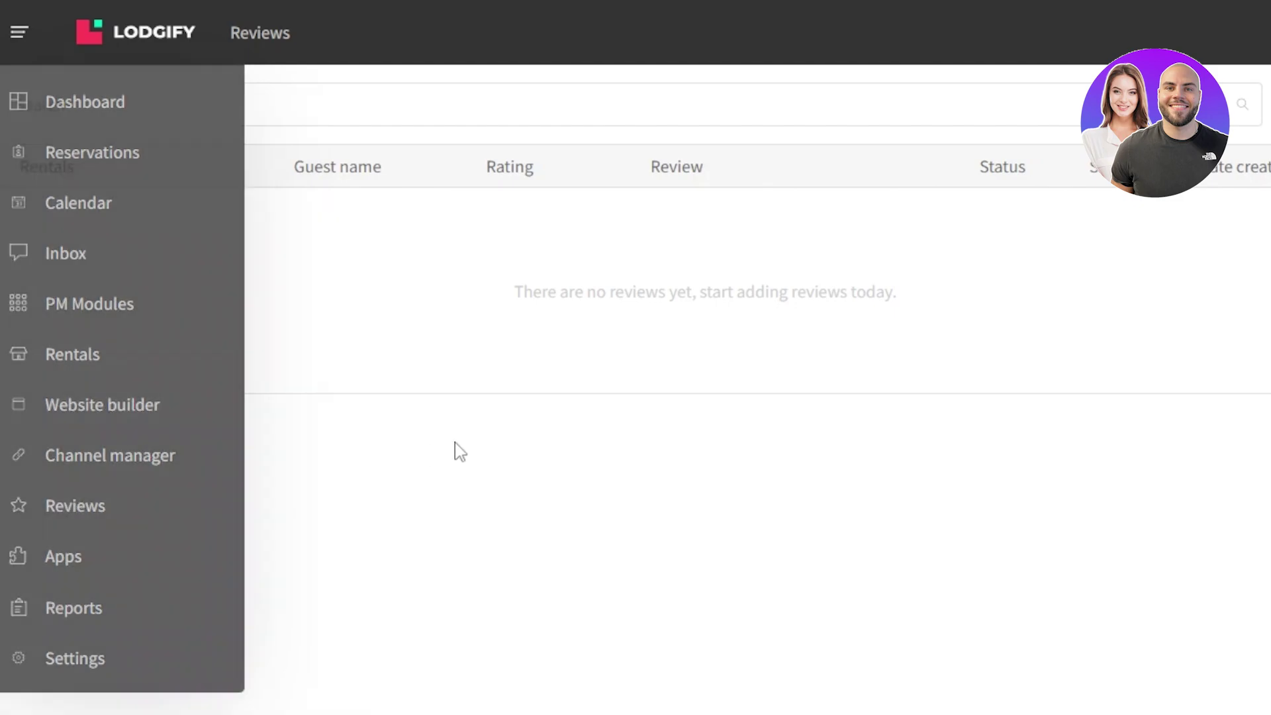
{"action": "left_click", "coordinate": [17, 41]}
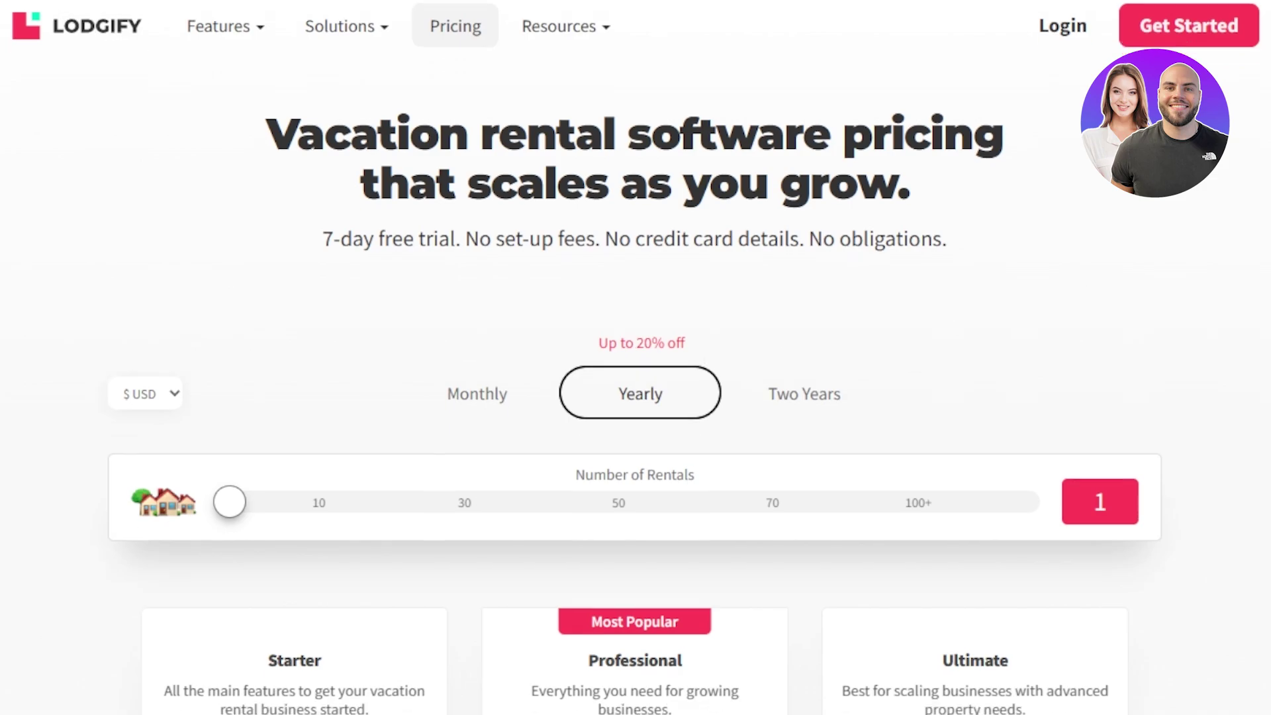
Highlight the Starter $13 and Professional $38 plan prices, then clear the selection
{"action": "scroll", "coordinate": [636, 357], "scroll_direction": "down", "scroll_amount": 8}
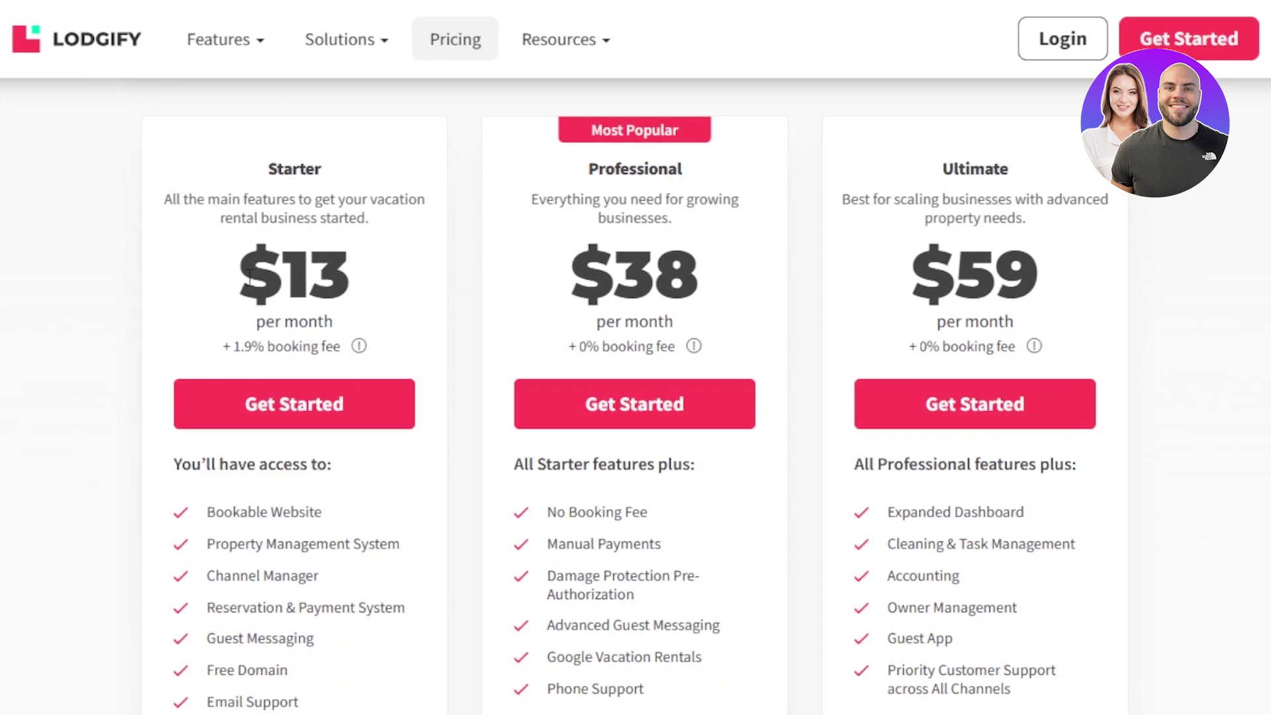
{"action": "left_click_drag", "start_coordinate": [248, 281], "coordinate": [392, 289]}
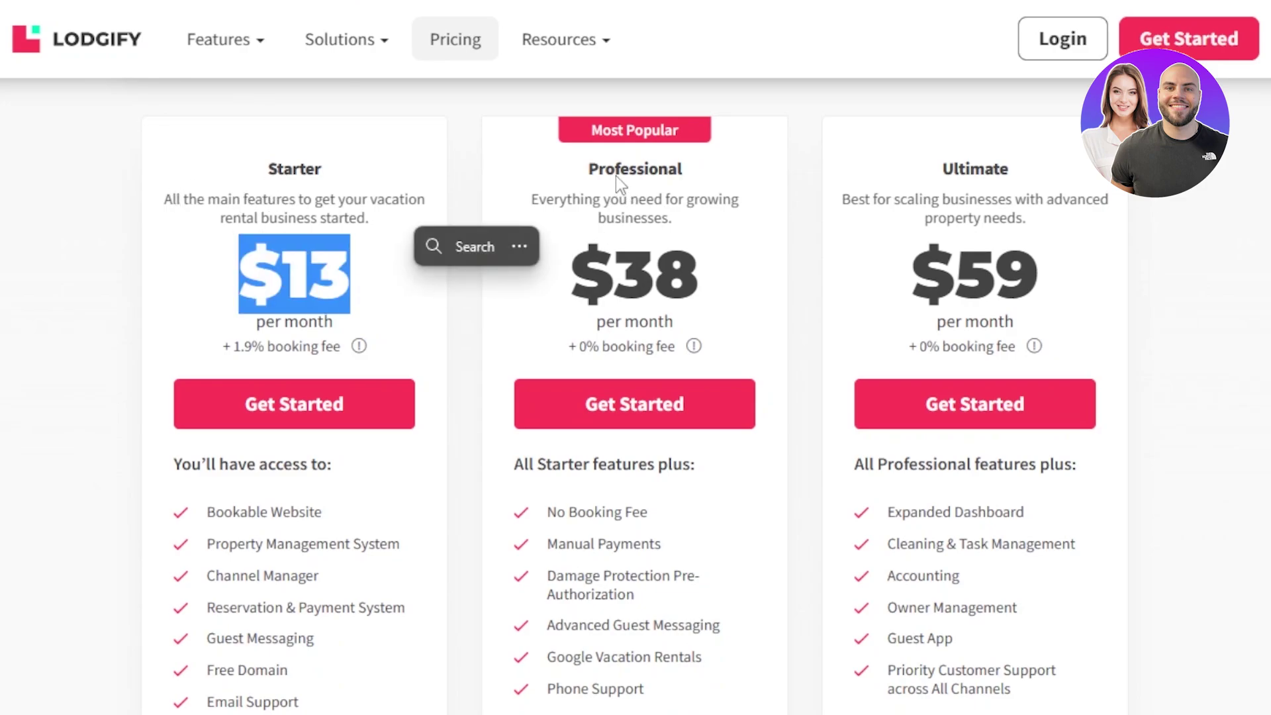
{"action": "left_click_drag", "start_coordinate": [581, 284], "coordinate": [755, 282]}
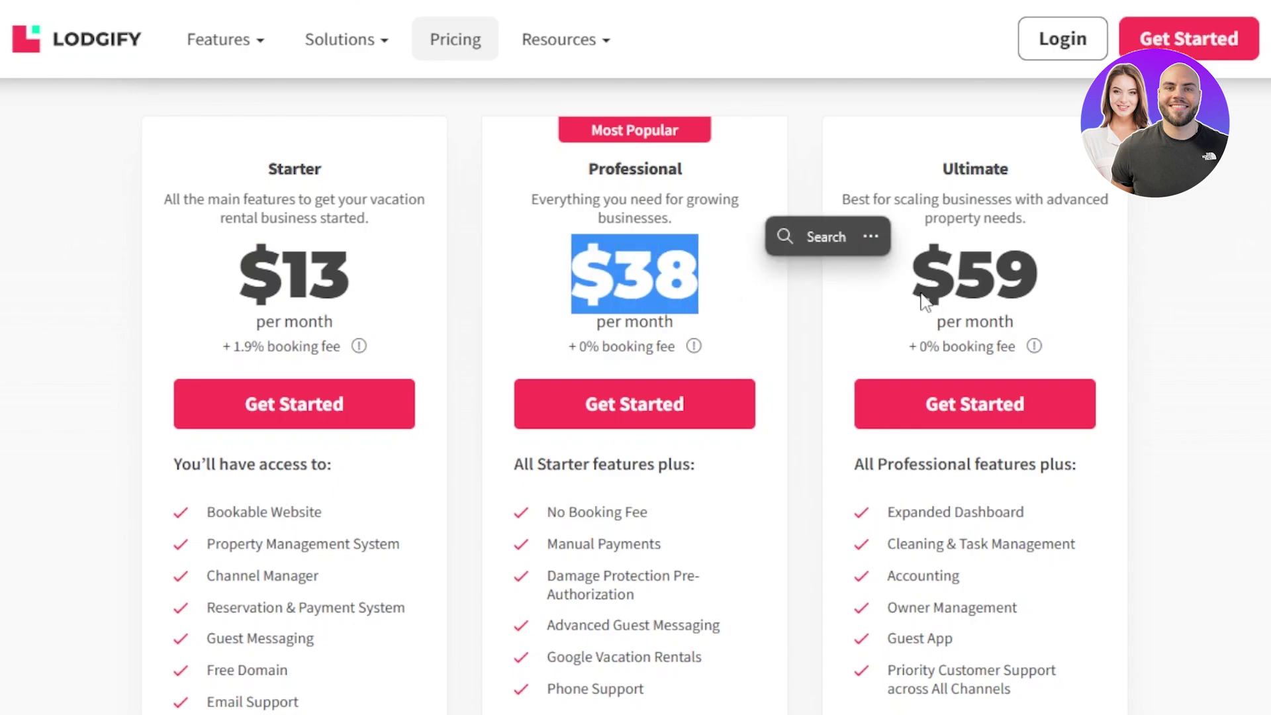
{"action": "left_click", "coordinate": [104, 345]}
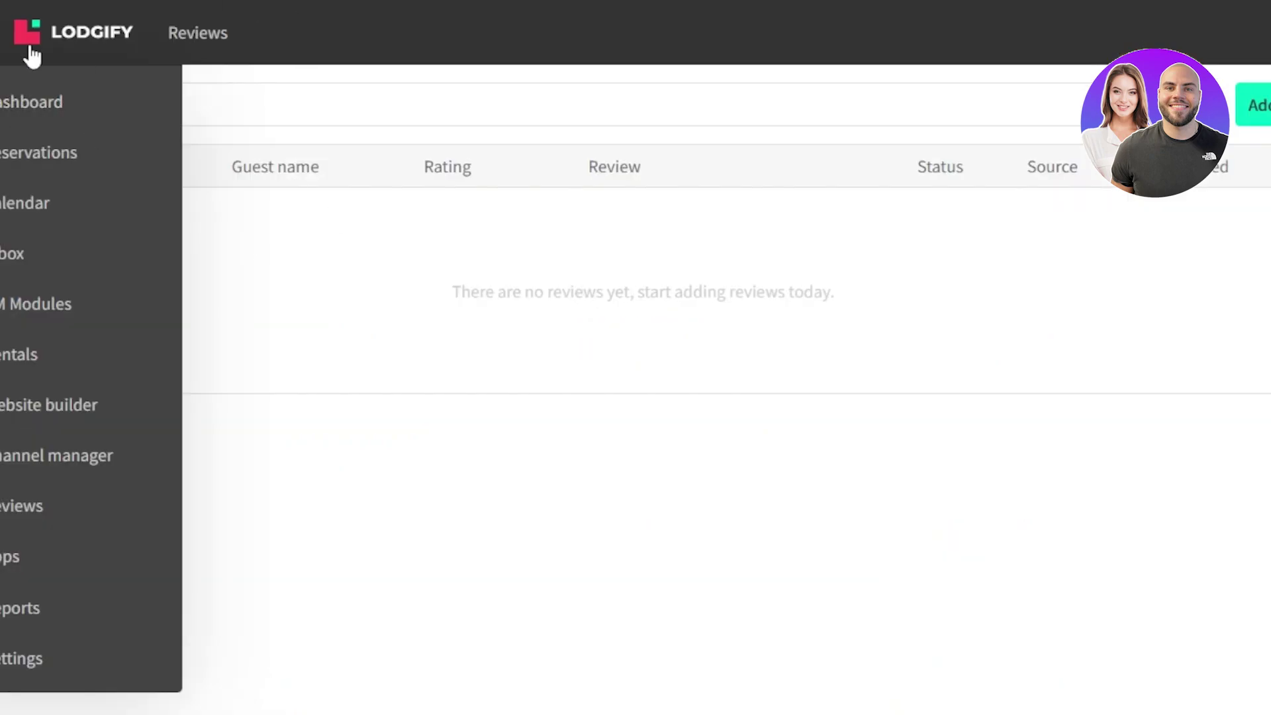
Go to the Dashboard from the left sidebar
{"action": "left_click", "coordinate": [29, 100]}
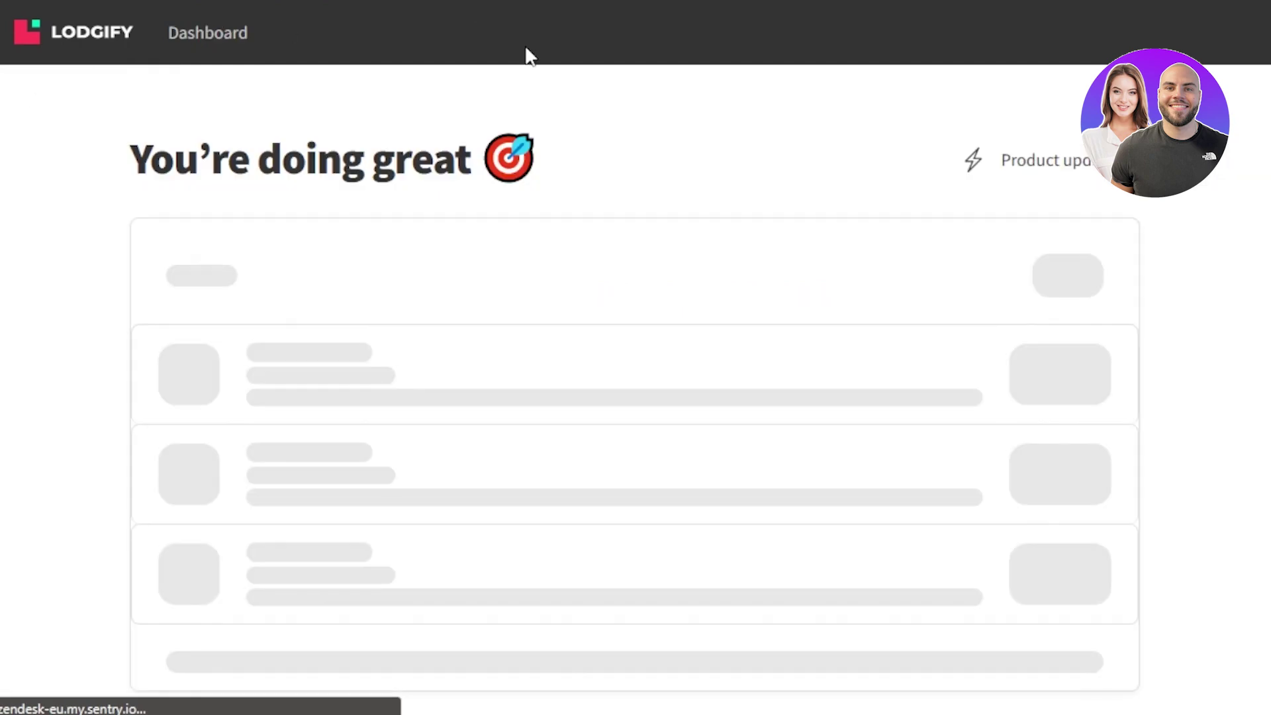